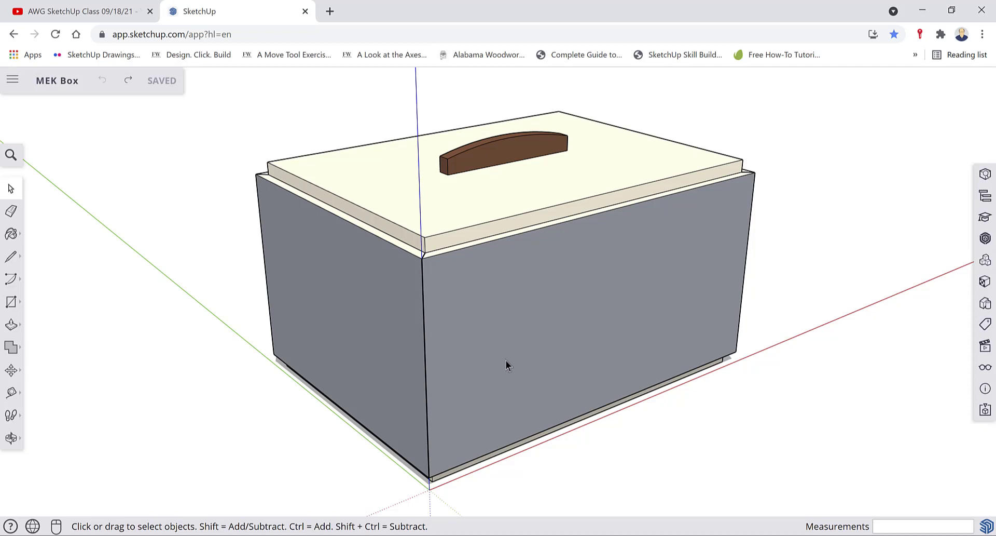
Inspect the front and side panels of the finished box to see how they meet at the corners
click(344, 338)
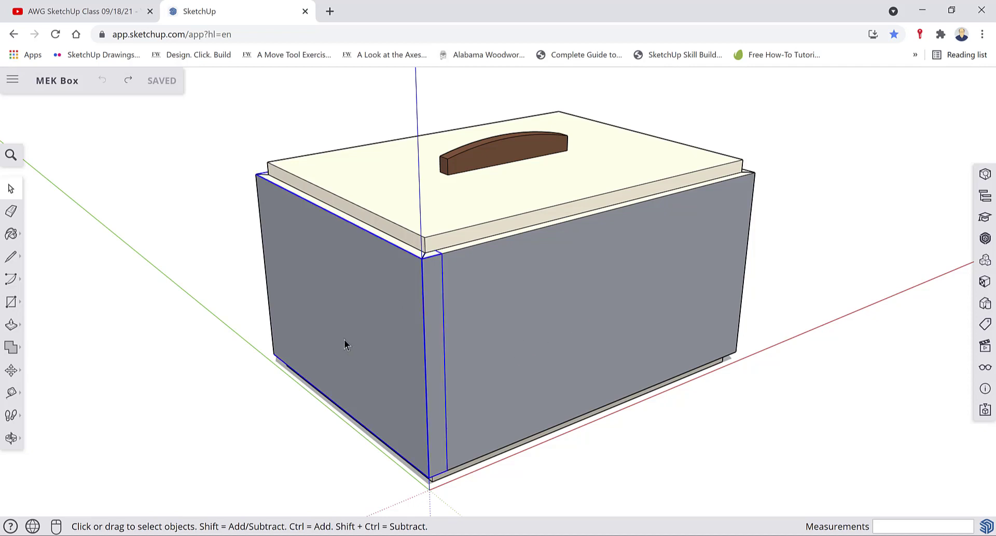
click(472, 320)
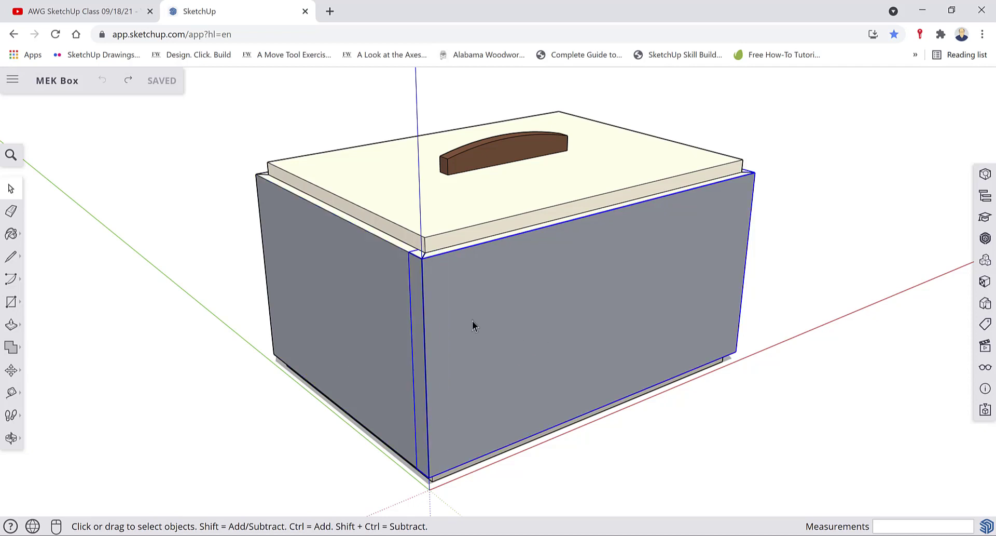
middle_drag(646, 310, 295, 366)
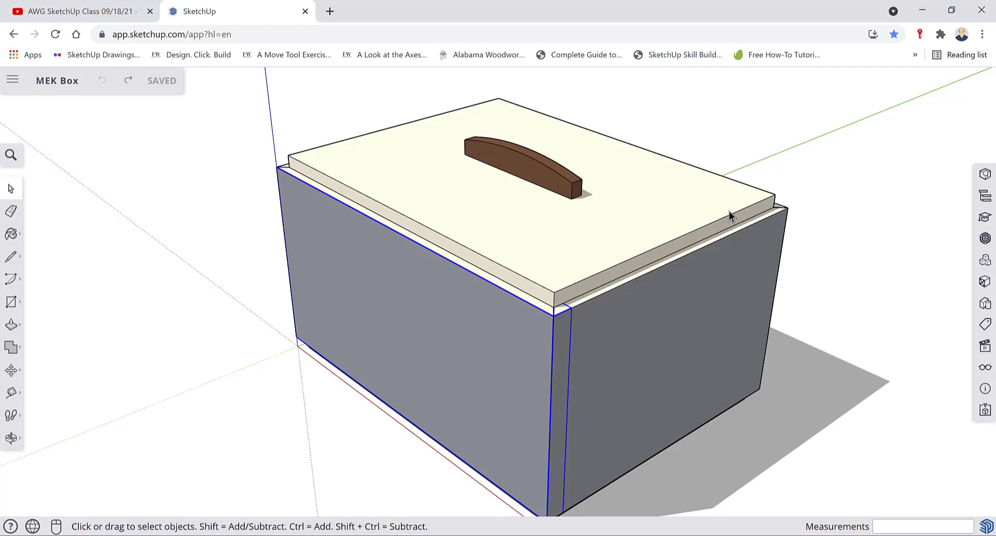
middle_drag(662, 354, 531, 306)
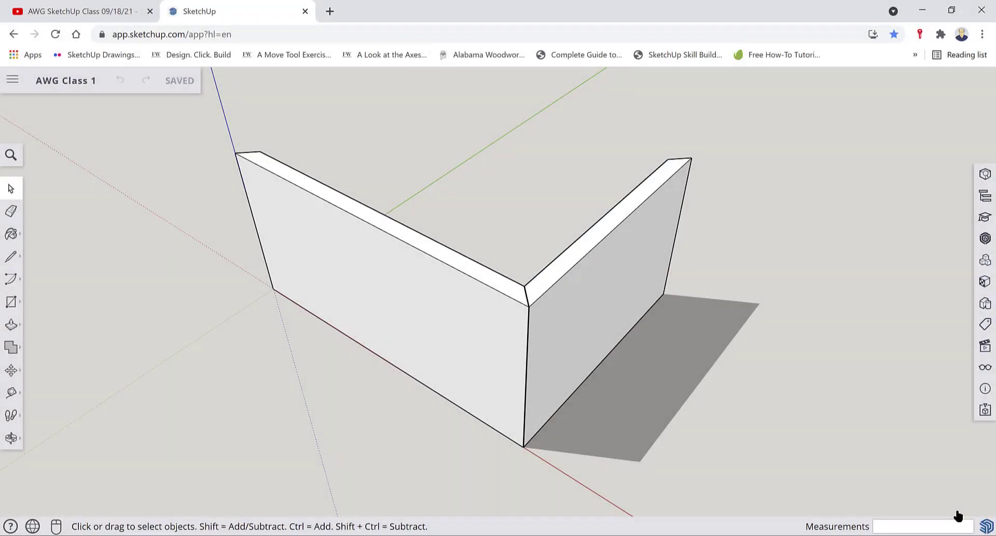
Copy the shorter mitered panel about 1 1/32" outward along the red axis
click(442, 315)
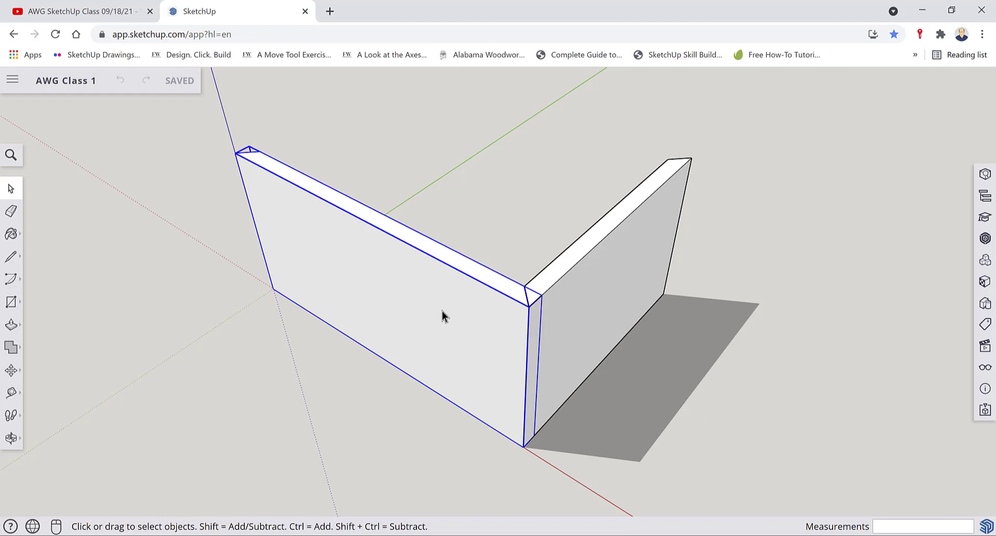
click(578, 288)
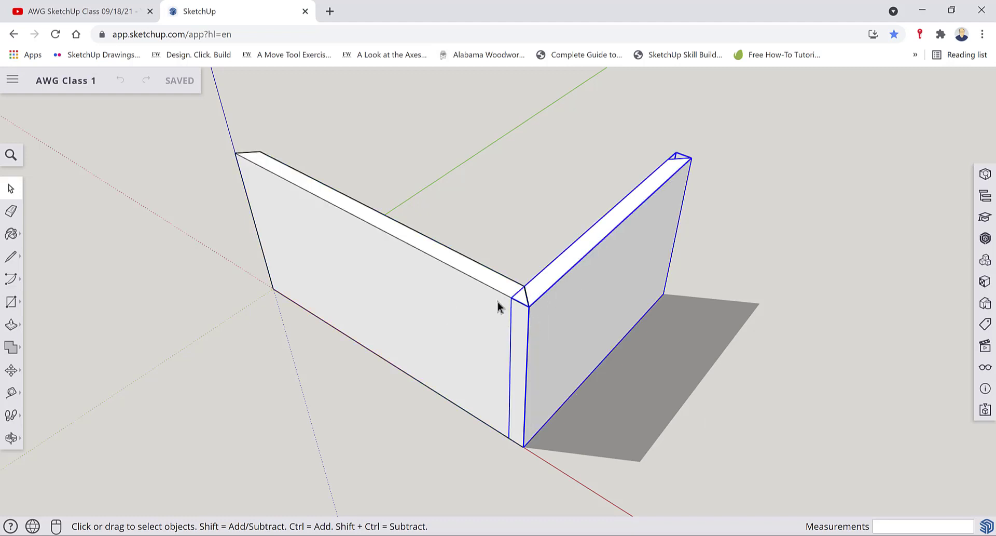
middle_drag(460, 318, 463, 342)
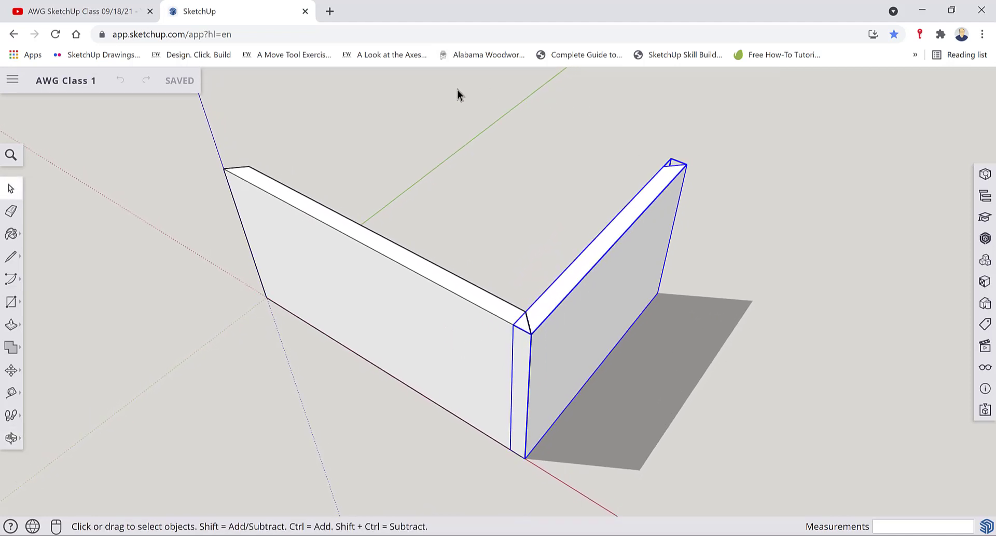
middle_drag(382, 261, 393, 283)
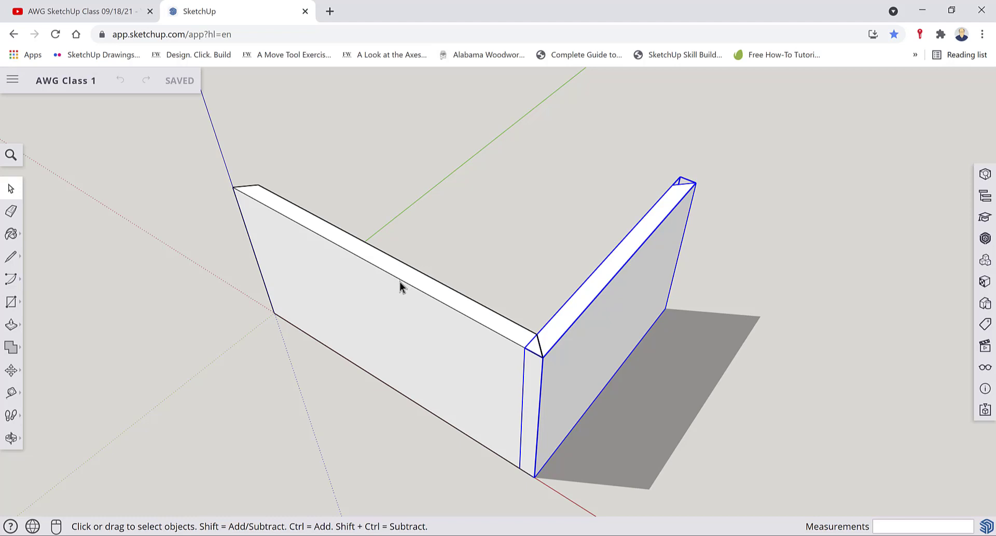
key(m)
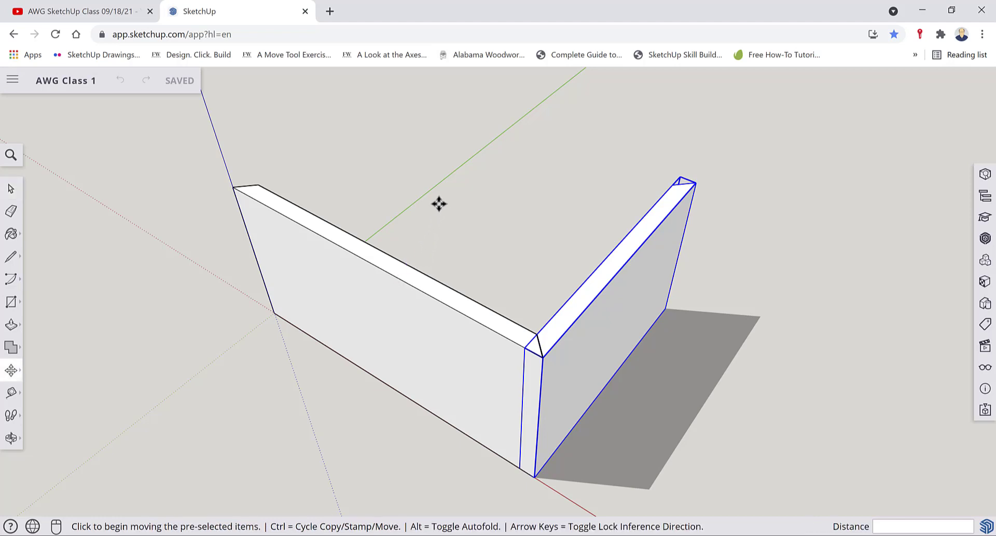
click(542, 355)
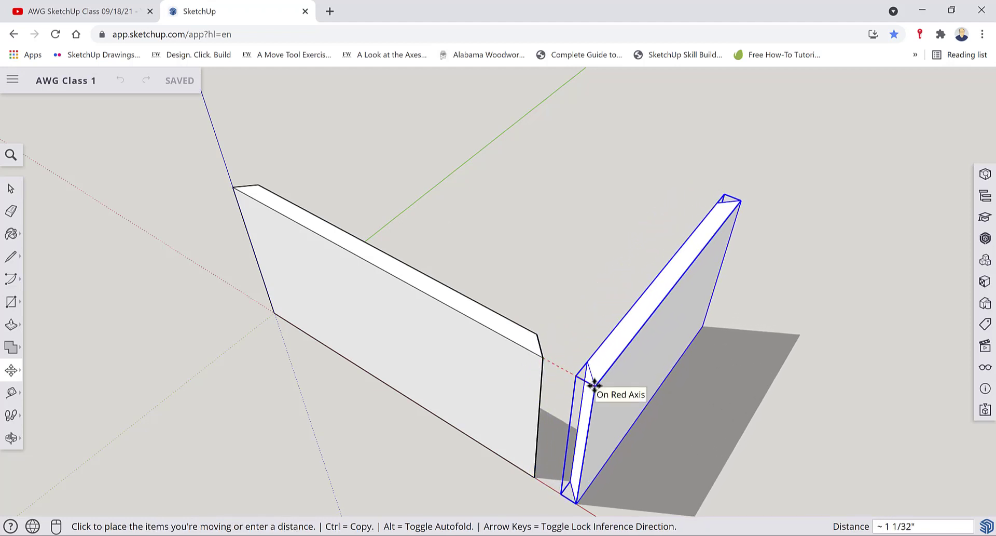
key(ctrl)
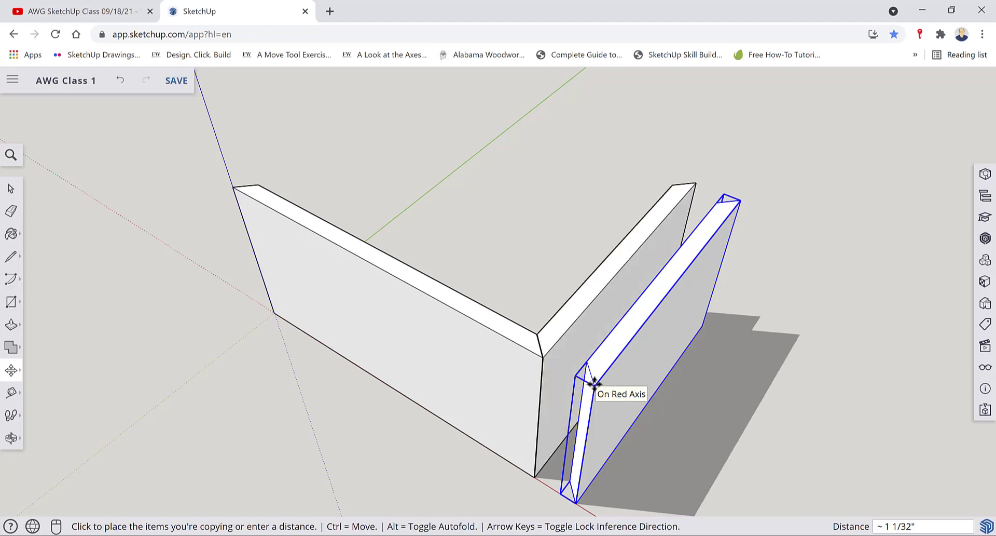
click(594, 384)
key(space)
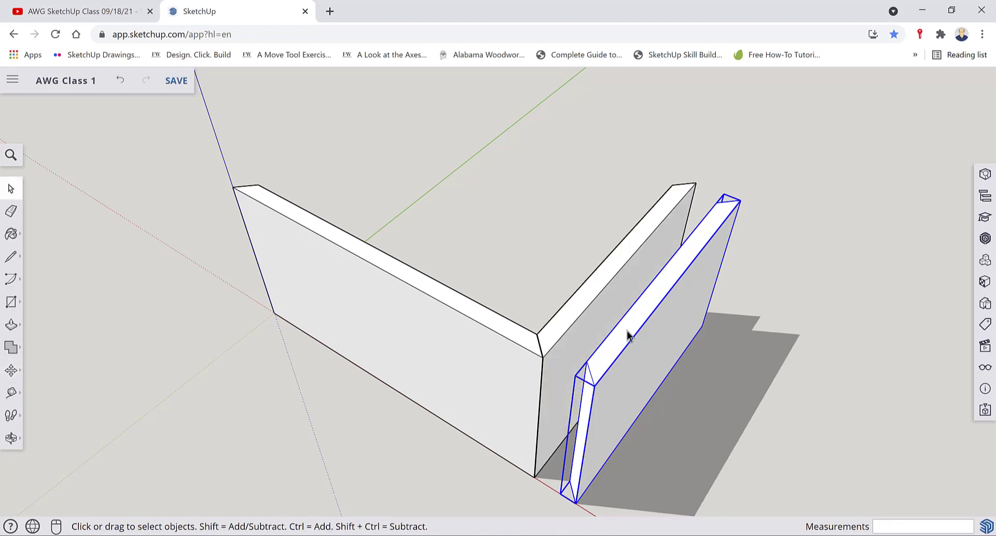
Flip the copied short panel along the component's red axis so its miters face the opposite way
right_click(640, 317)
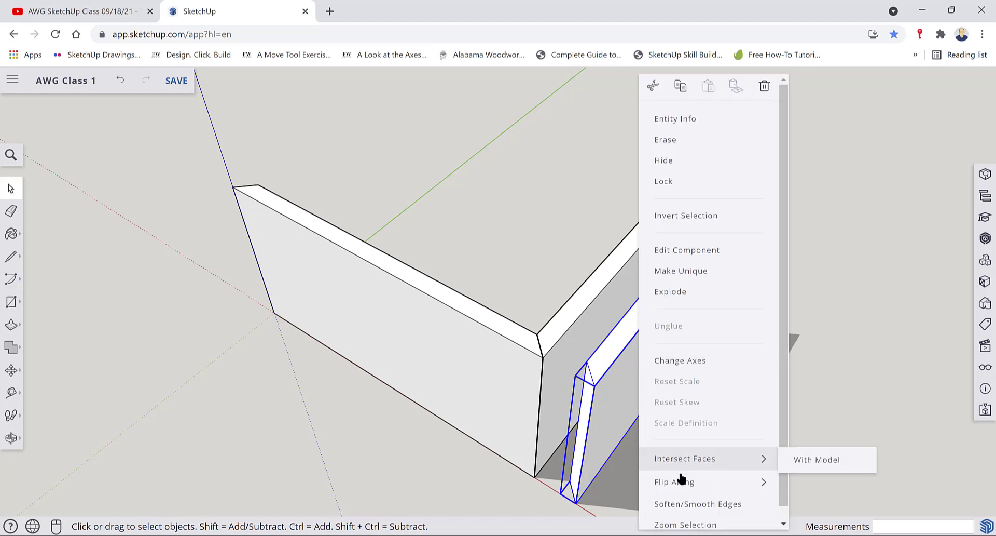
mouse_move(683, 484)
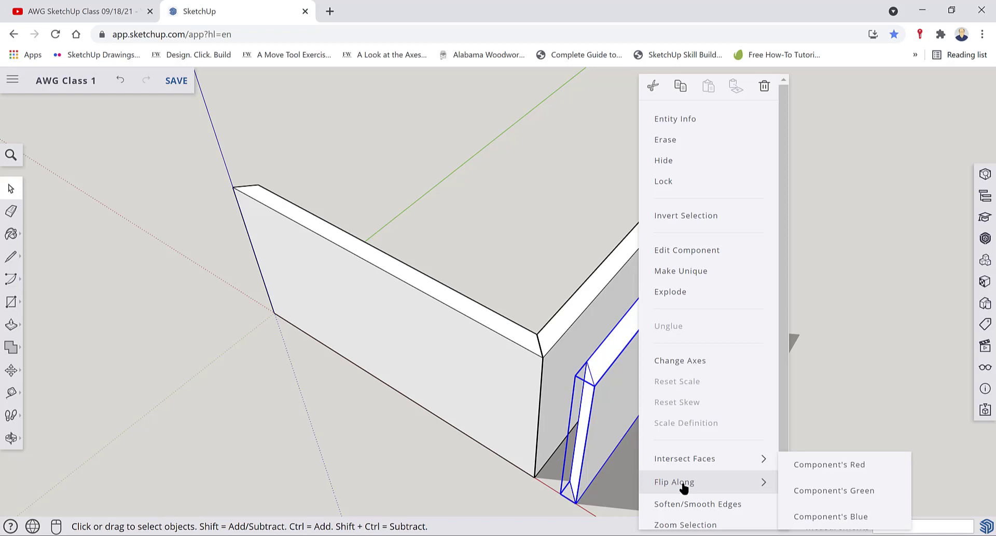
click(824, 466)
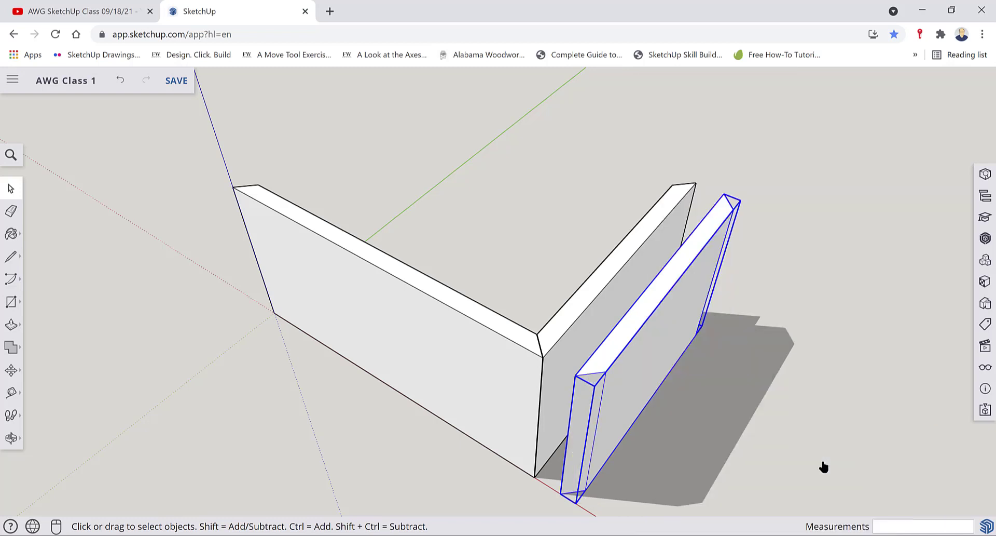
Move the flipped short panel by its inner top corner onto the inner top corner at the long panel's open end
key(m)
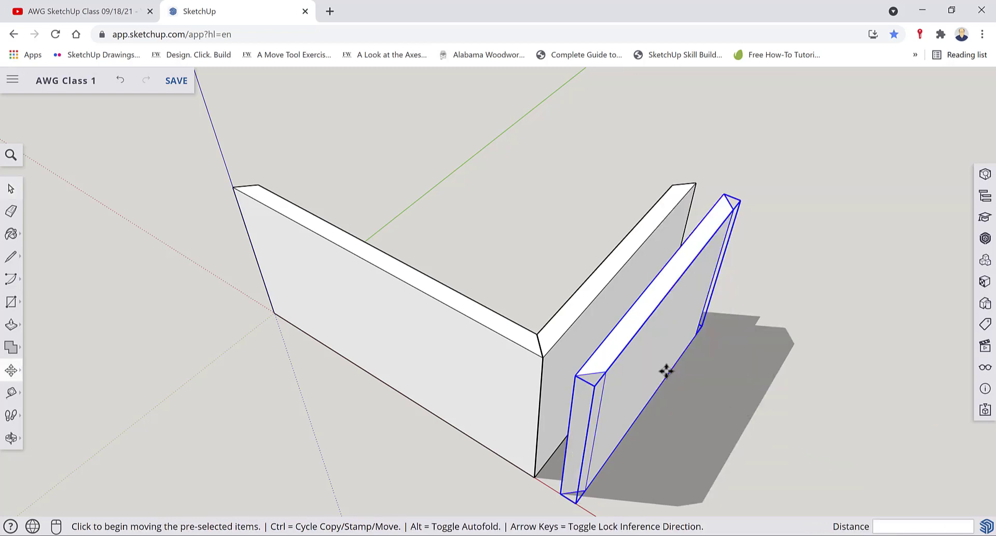
click(605, 372)
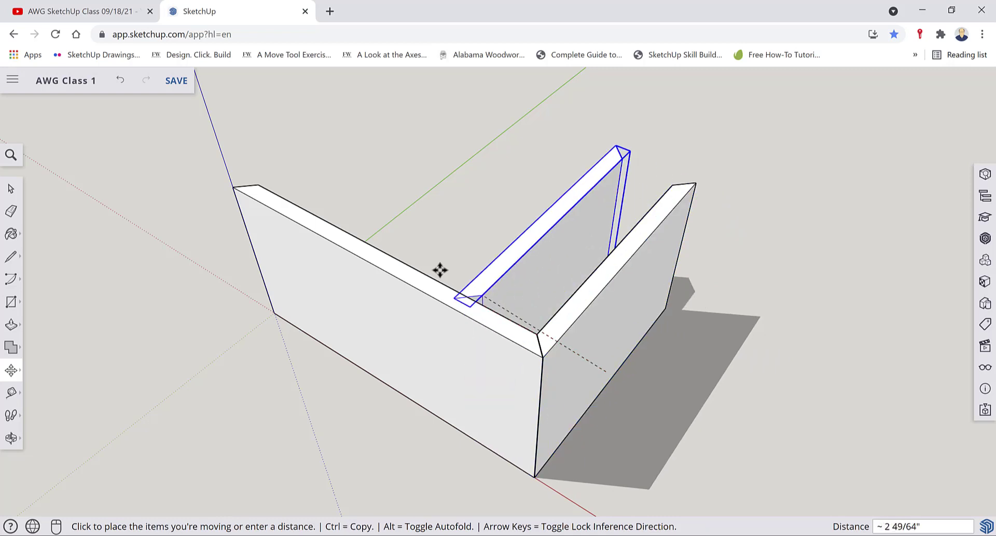
click(256, 183)
key(space)
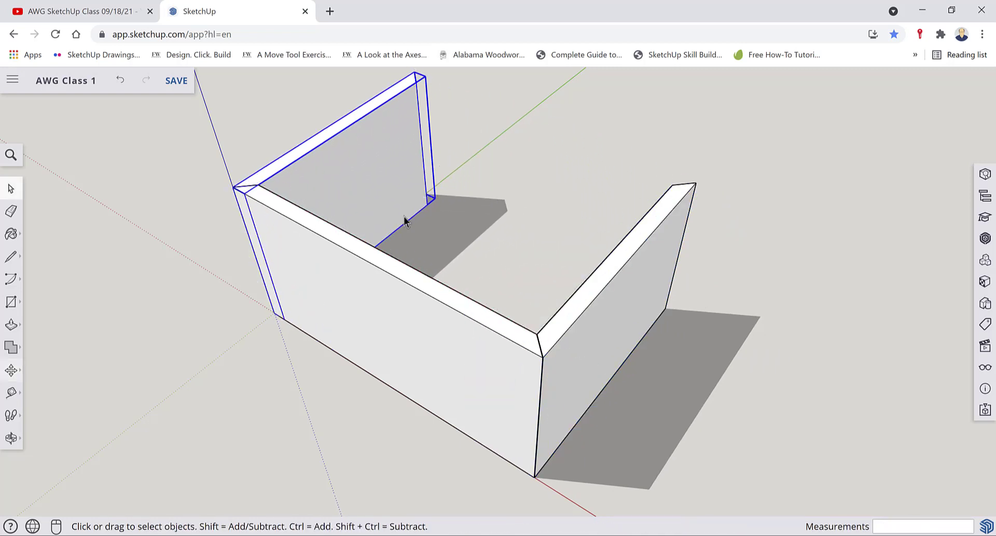
click(450, 223)
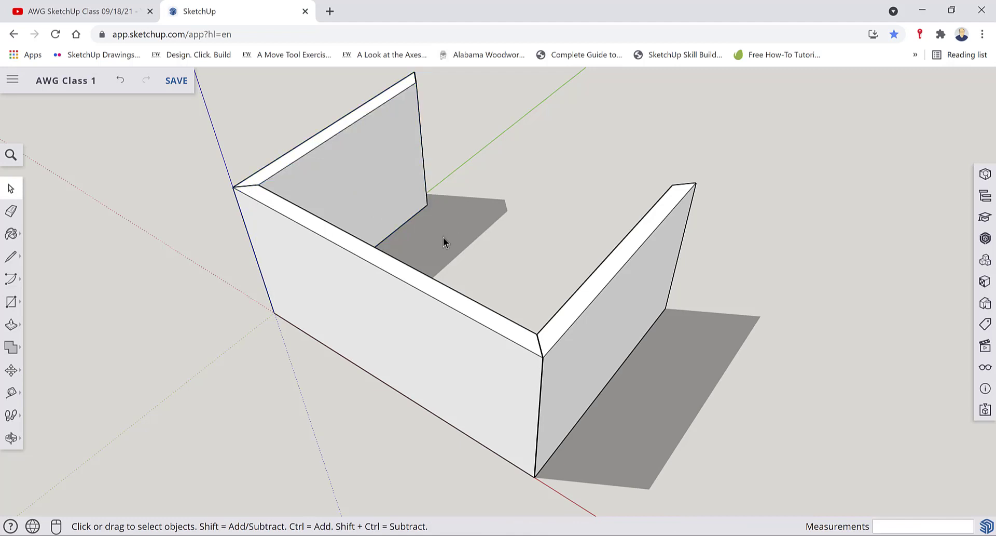
Copy the long front panel about 1 5/64" outward along the green axis
click(444, 347)
key(m)
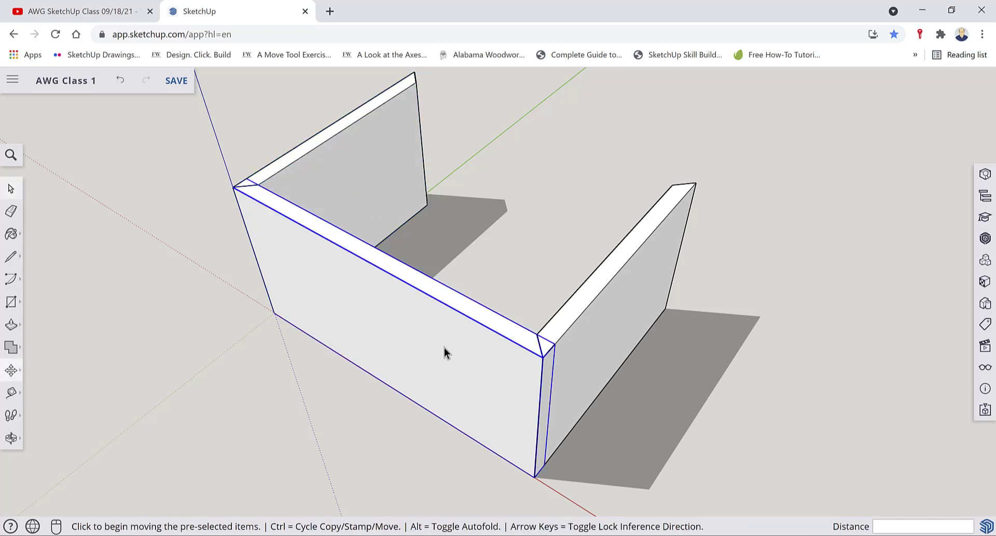
click(541, 353)
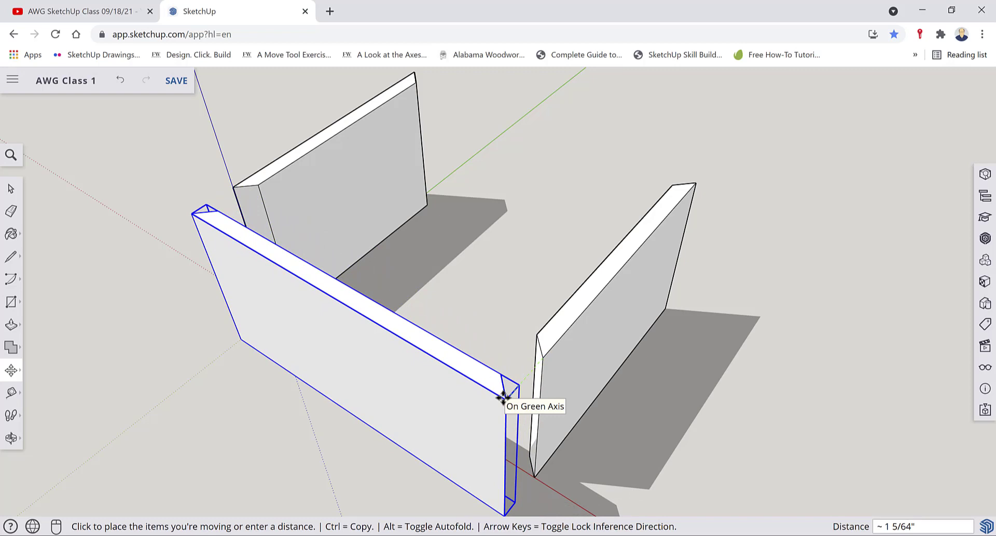
key(ctrl)
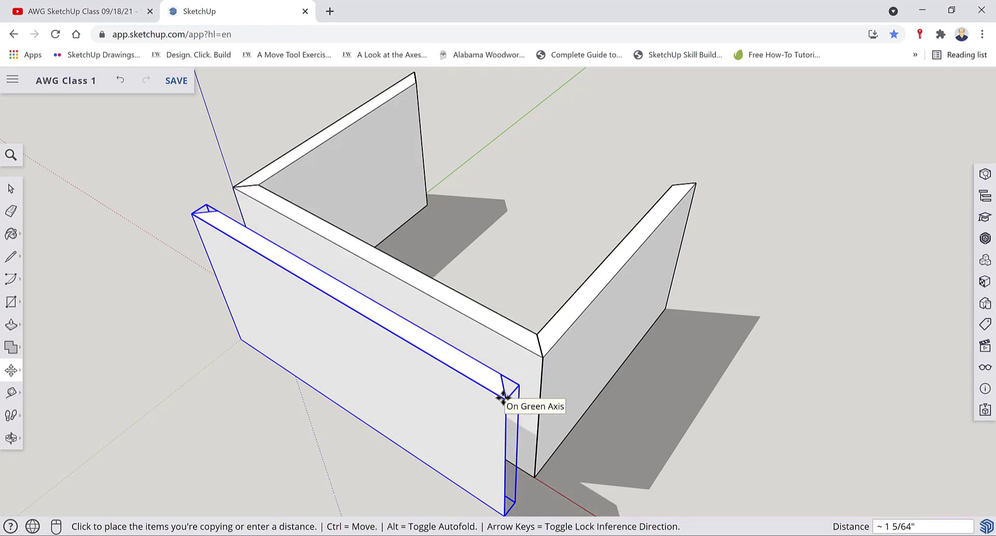
click(504, 397)
key(space)
Flip the copied long panel along the component's green axis so its miters are reversed
right_click(347, 323)
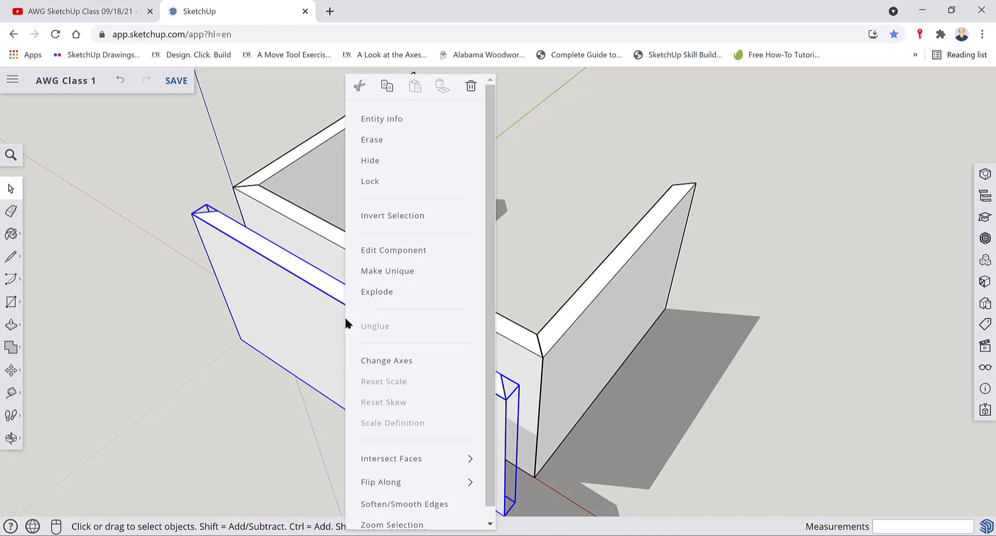
mouse_move(392, 483)
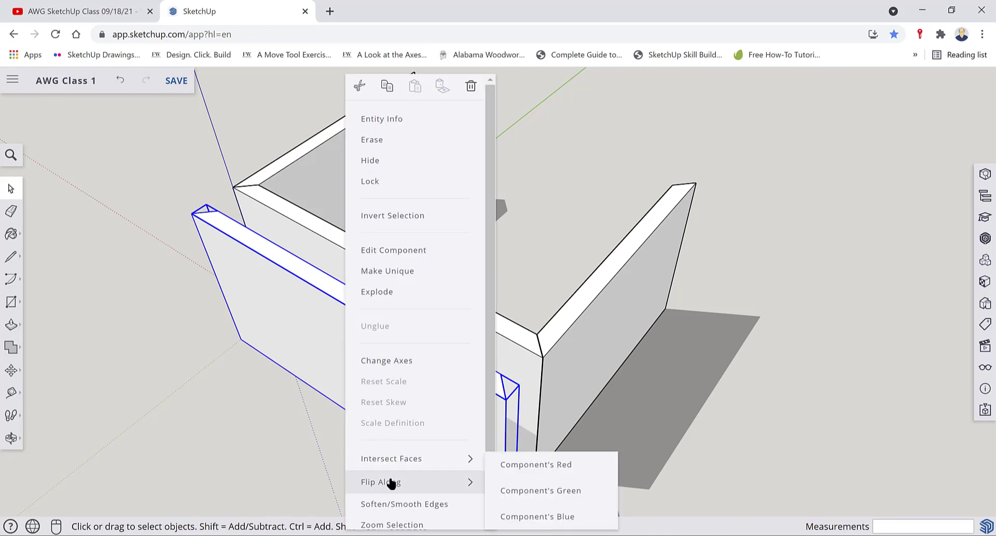
click(555, 491)
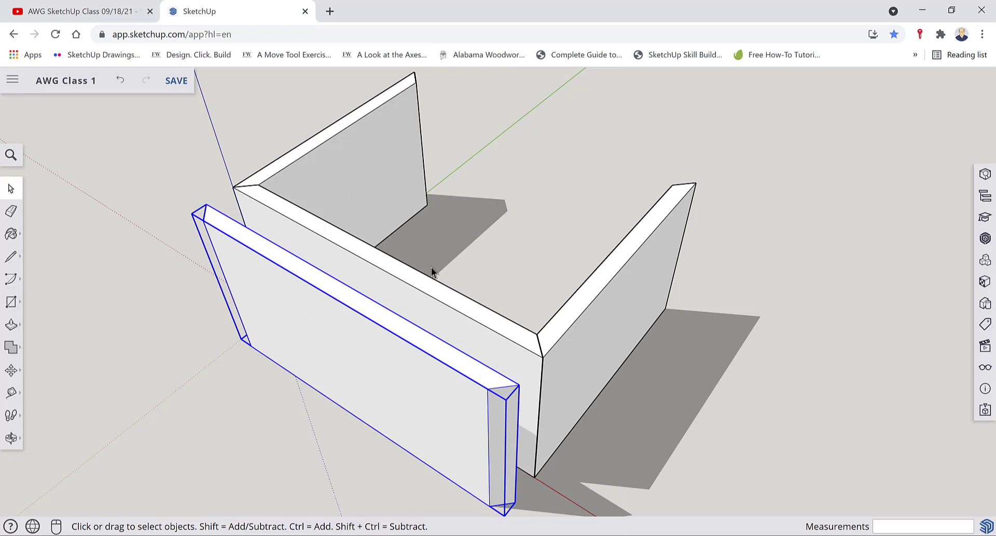
Move the flipped long panel by its outer top corner onto the short panel's far outer corner to close the box
key(m)
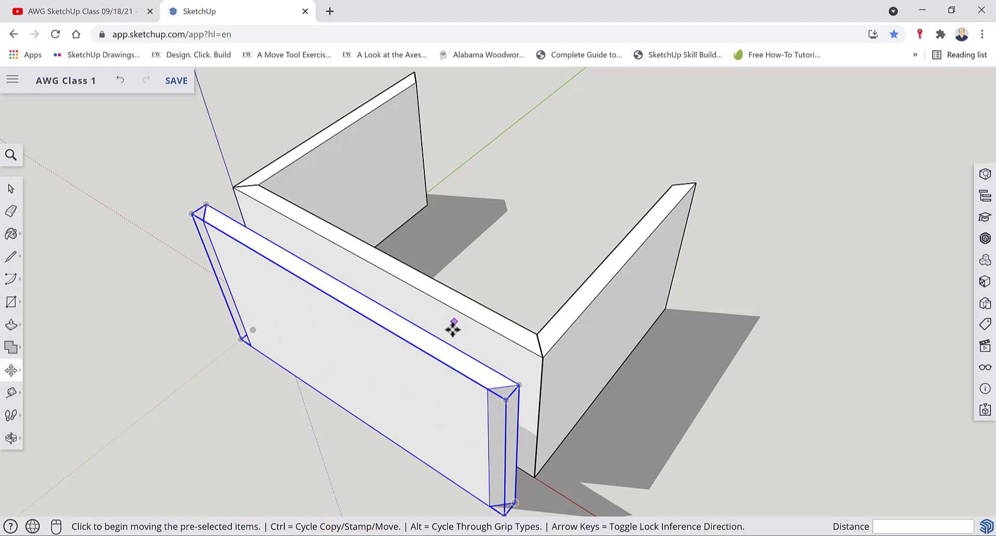
click(518, 385)
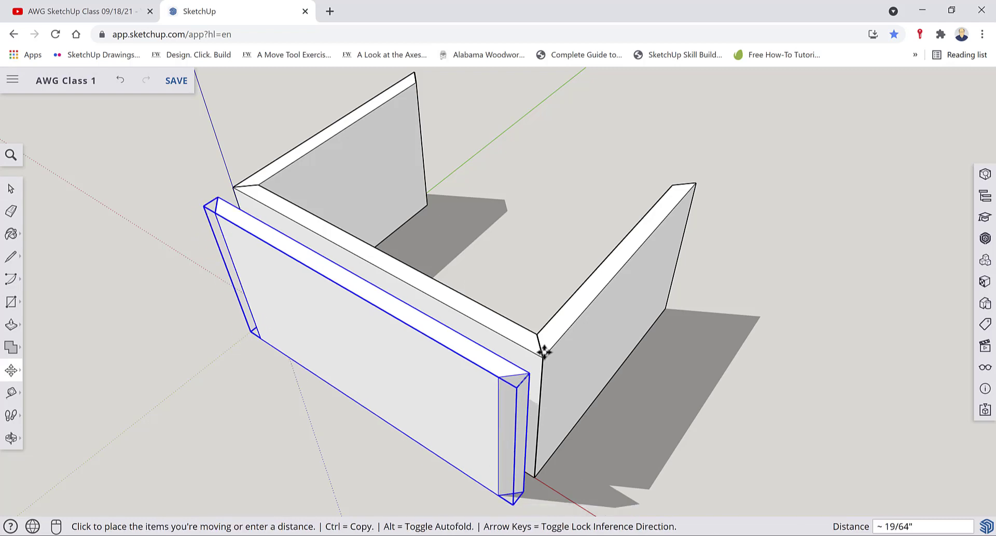
click(694, 181)
key(space)
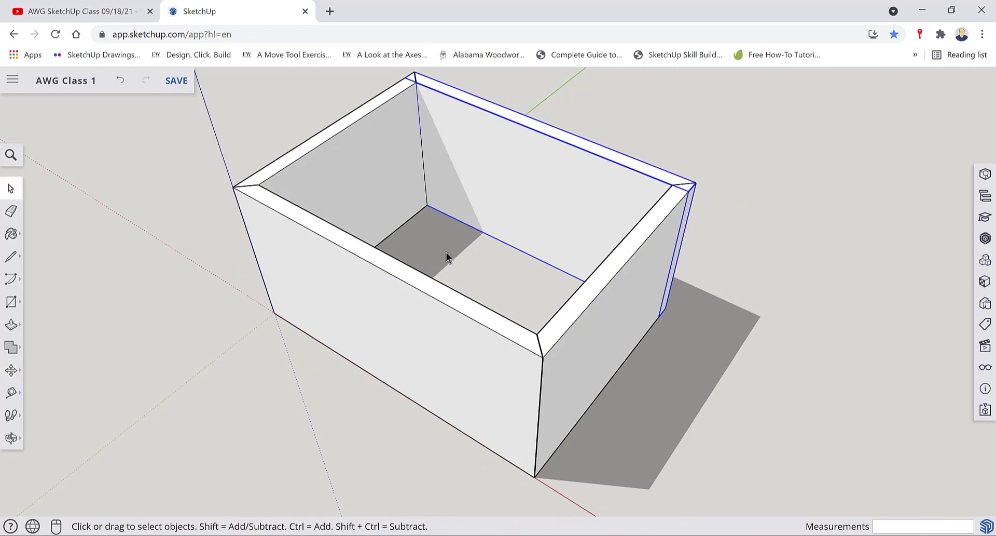
mouse_move(447, 252)
middle_down()
mouse_move(445, 280)
mouse_move(438, 267)
middle_up()
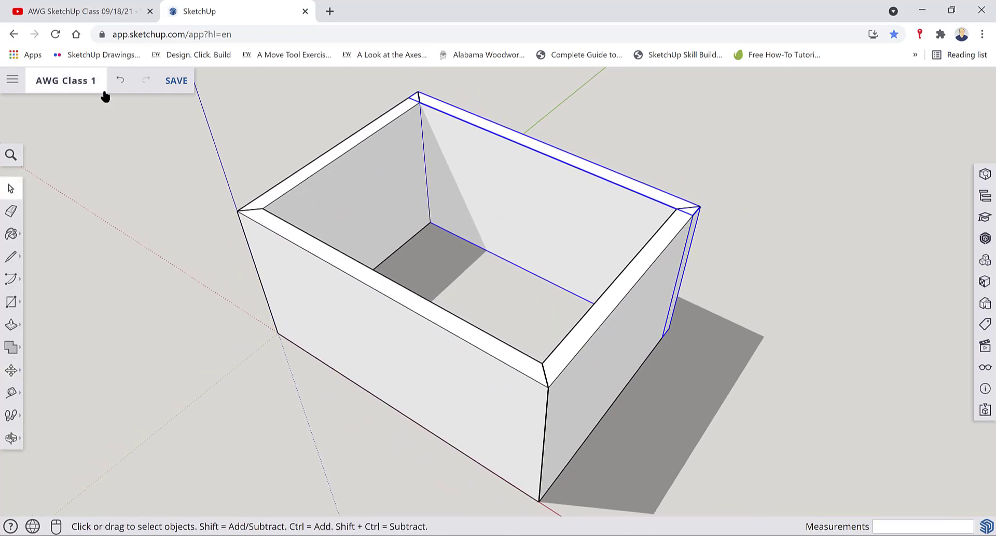
Undo the copying, flipping and placing of both added panels, leaving only the two original mitered panels
click(119, 82)
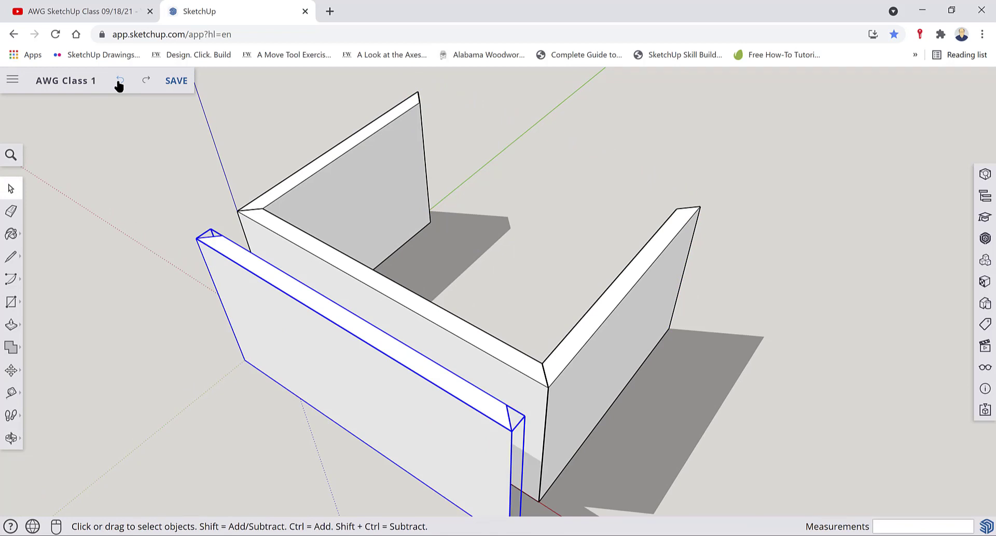
click(119, 82)
click(119, 82)
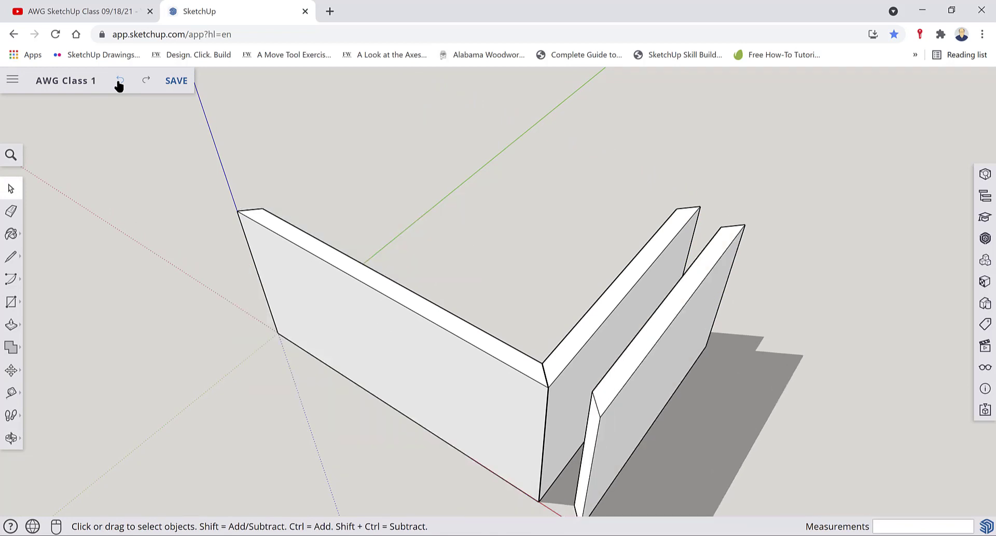
click(119, 82)
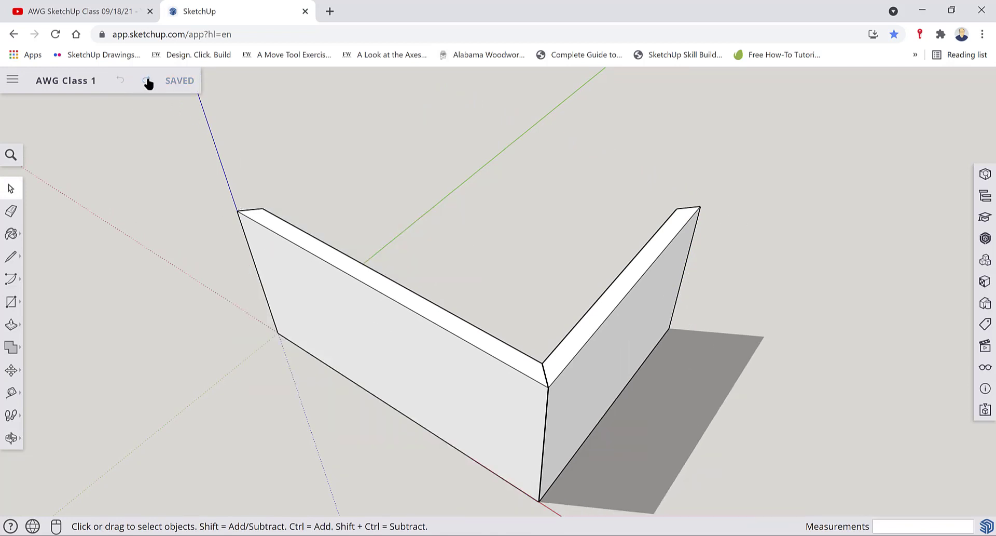
click(361, 338)
shift+click(604, 331)
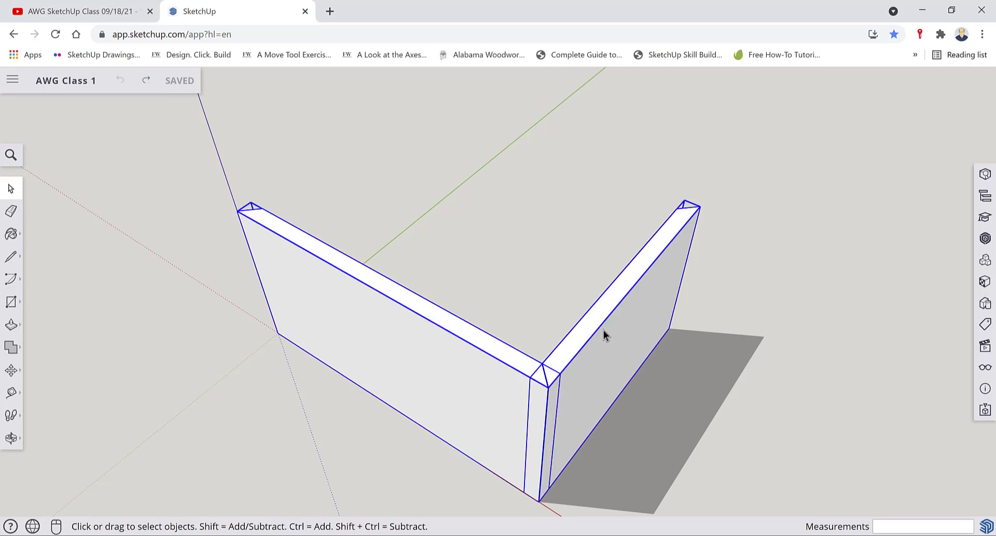
key(m)
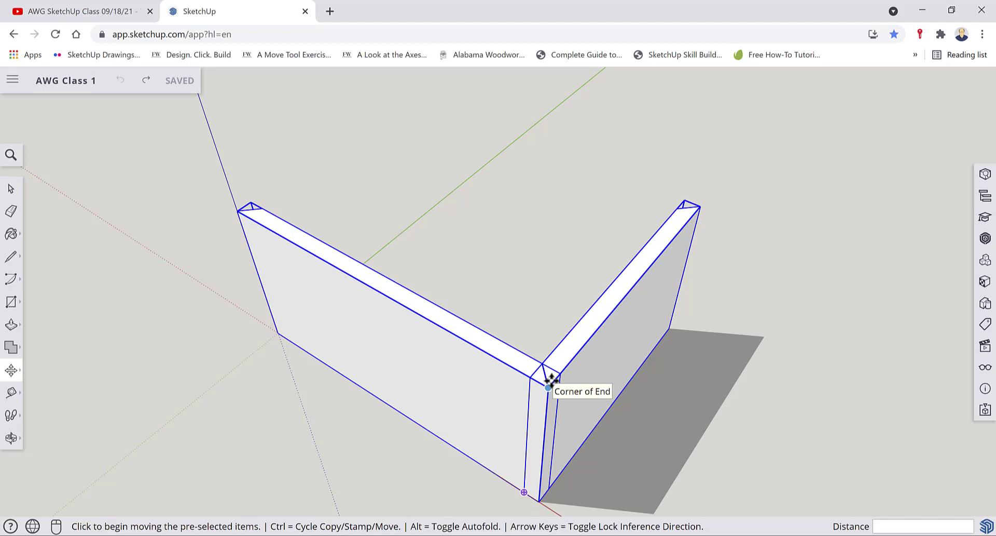
key(space)
click(528, 269)
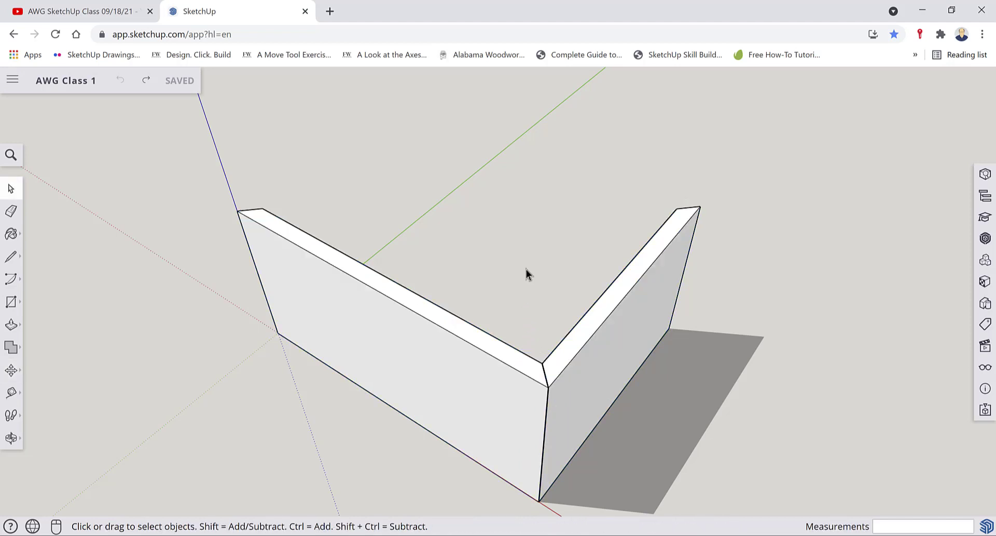
Copy both mitered panels together about 4 5/32" toward the back, behind the originals
click(432, 332)
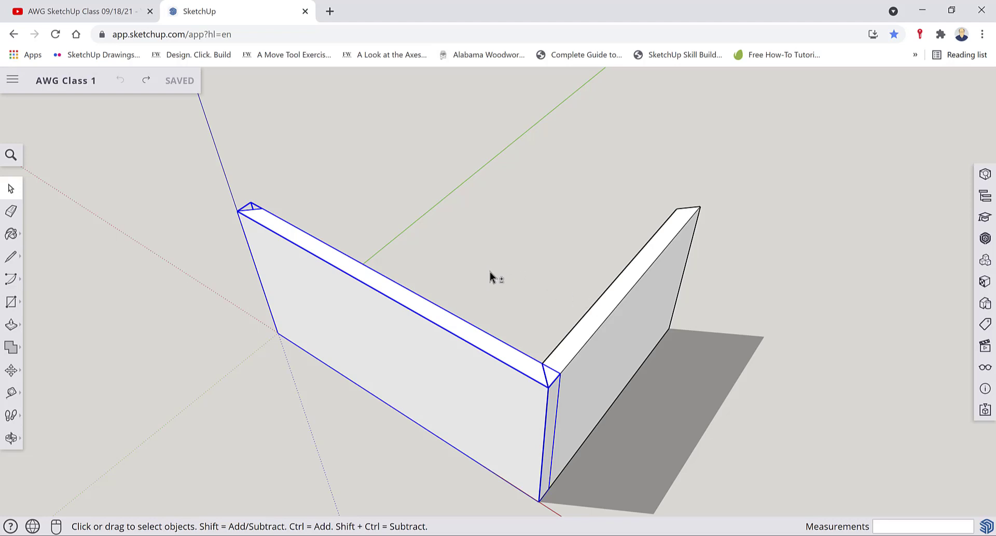
shift+click(628, 291)
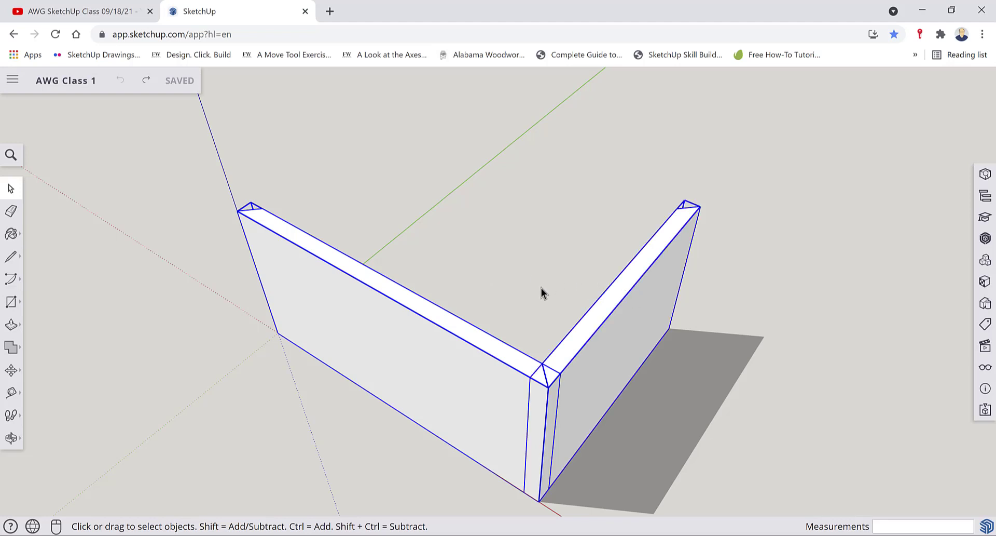
key(m)
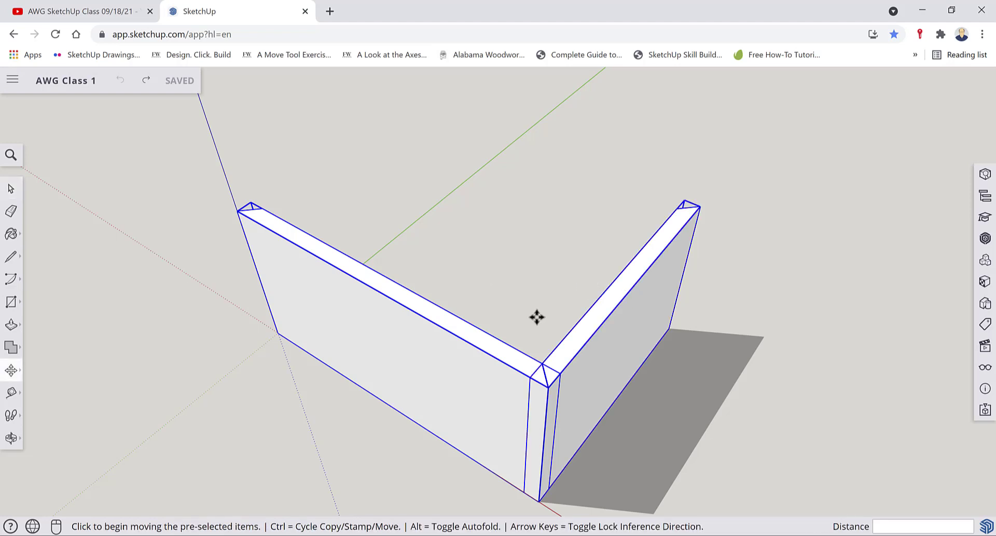
click(547, 382)
key(ctrl)
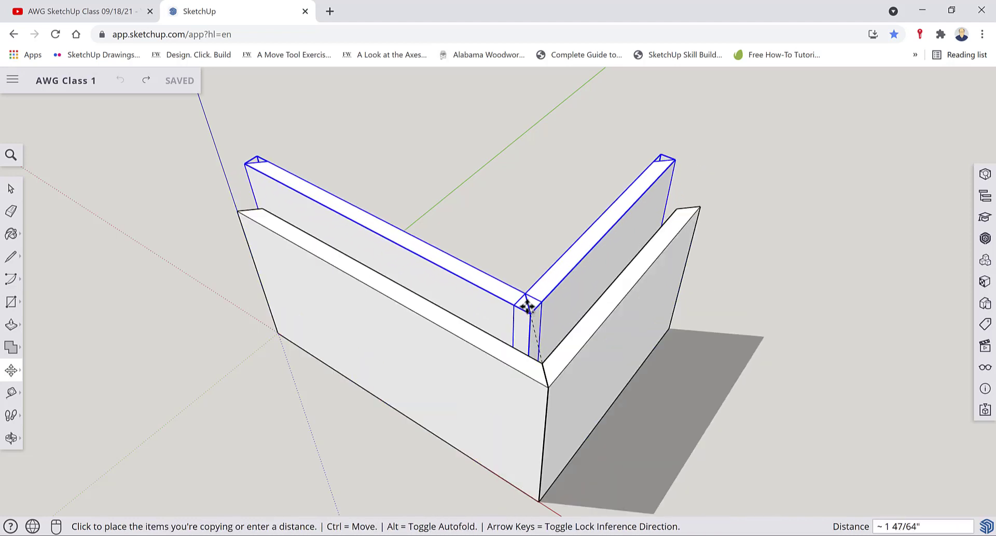
click(506, 228)
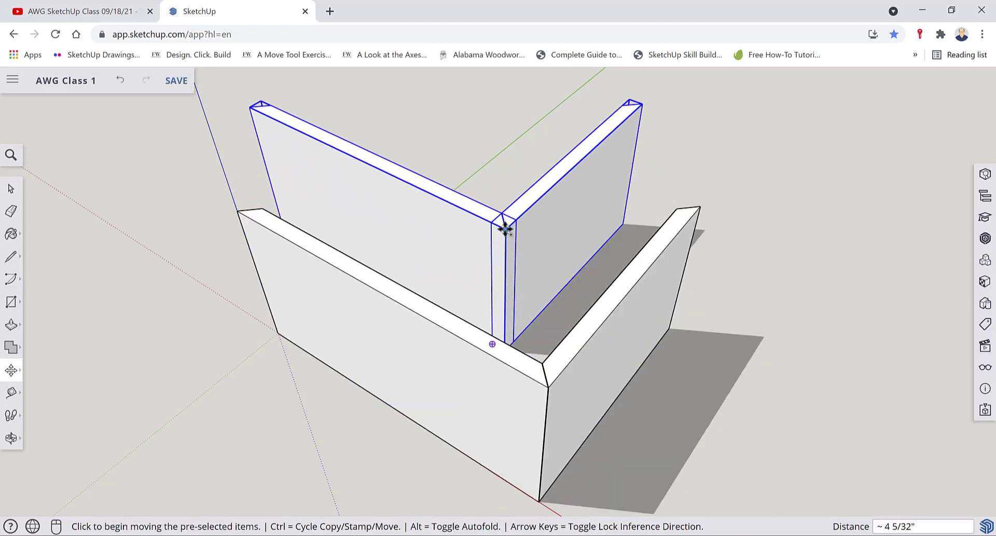
key(space)
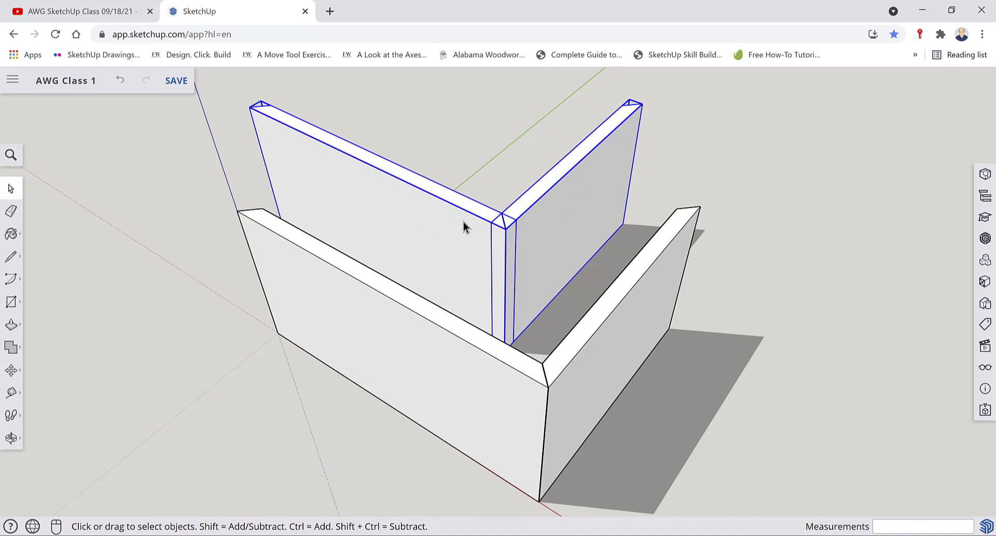
Flip the two copied panels along the red direction and along the green direction so they face the originals
right_click(464, 223)
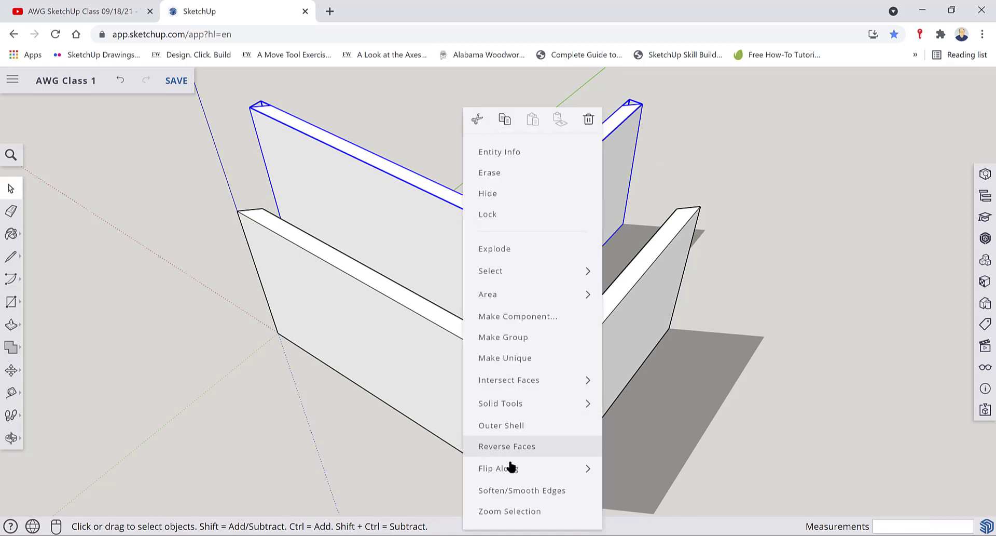
mouse_move(511, 468)
click(617, 470)
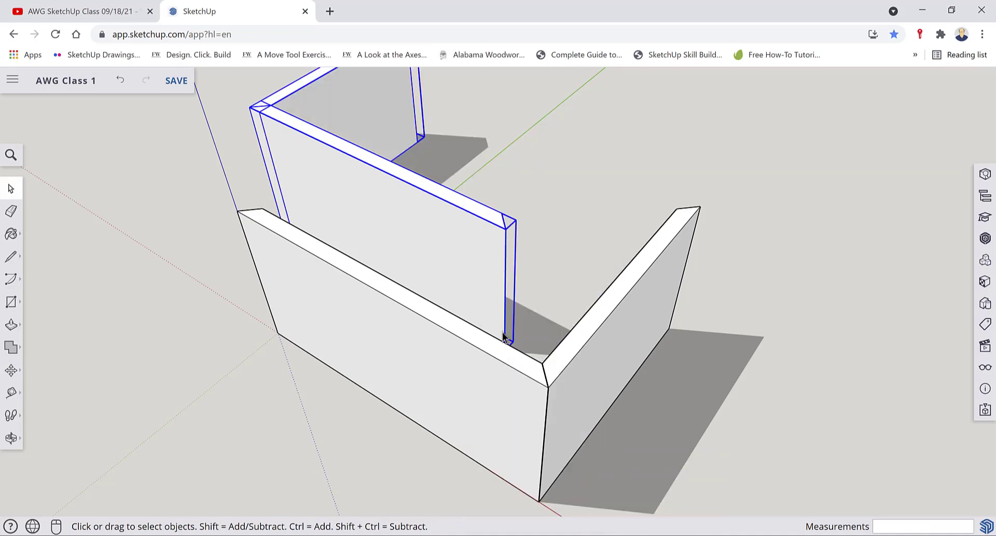
right_click(451, 250)
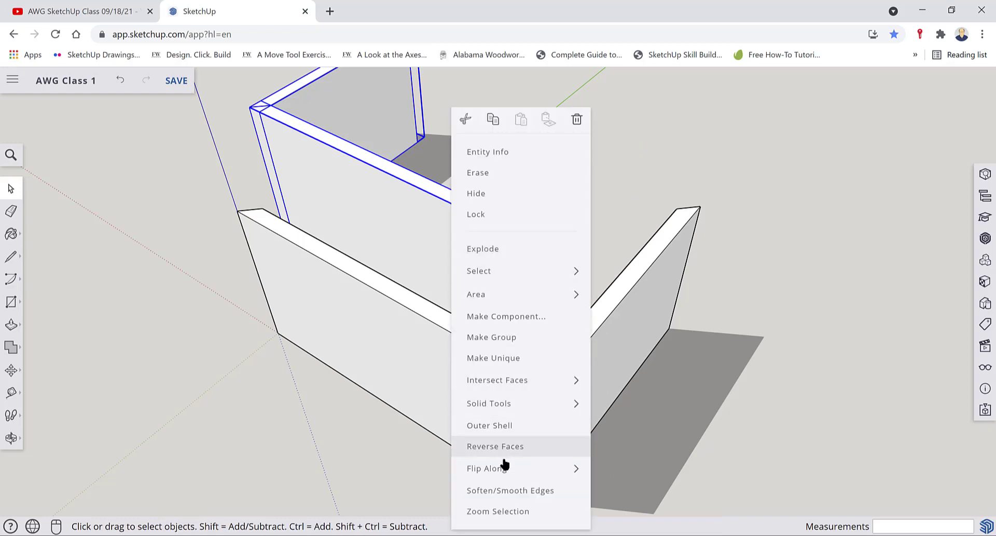
click(509, 464)
right_click(441, 250)
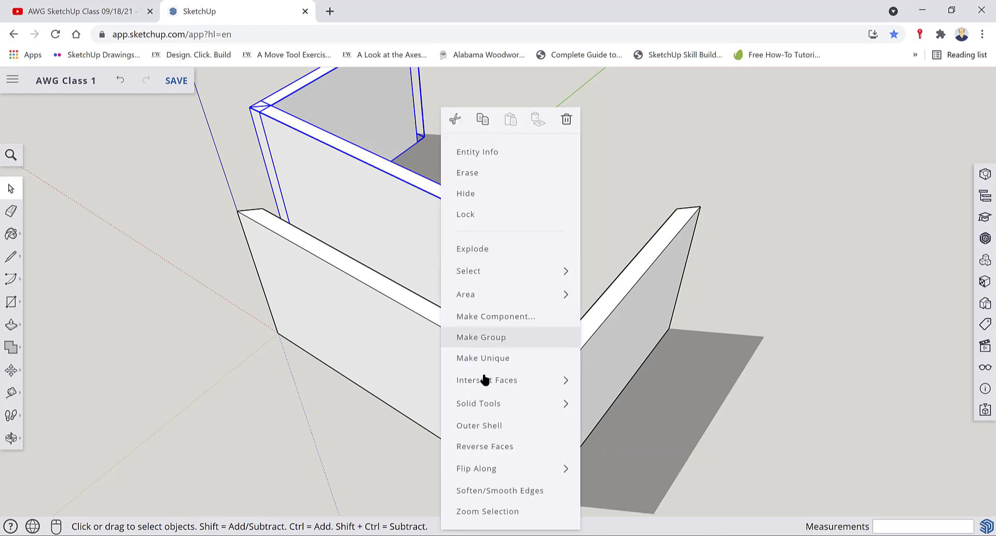
mouse_move(522, 472)
click(595, 489)
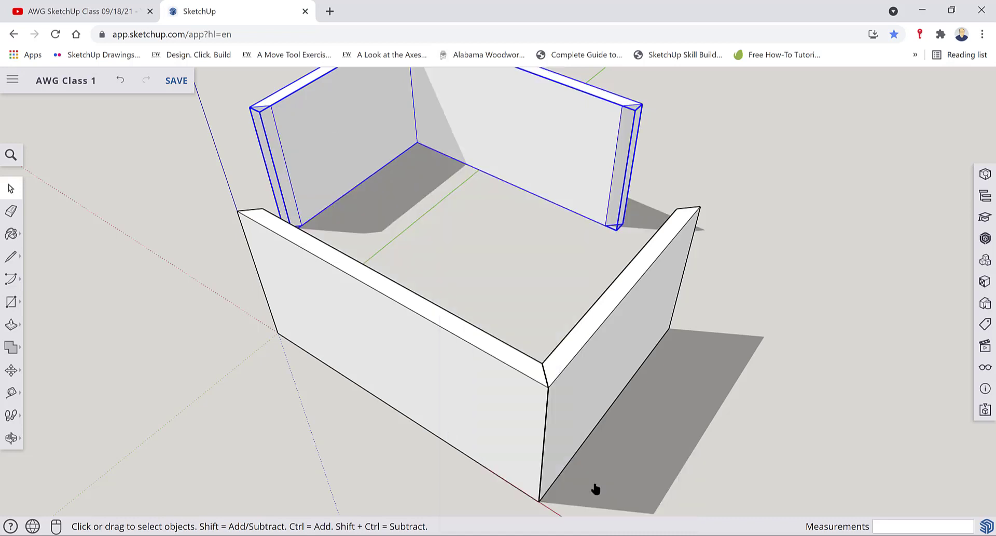
Move the flipped pair by its inner top miter corner onto the long front panel's inner top corner to close the box
key(m)
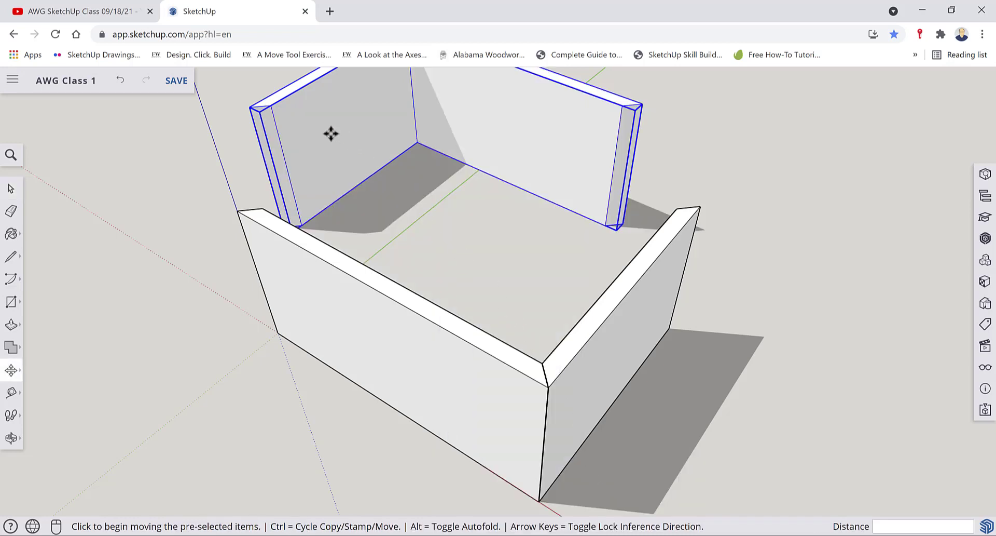
click(270, 108)
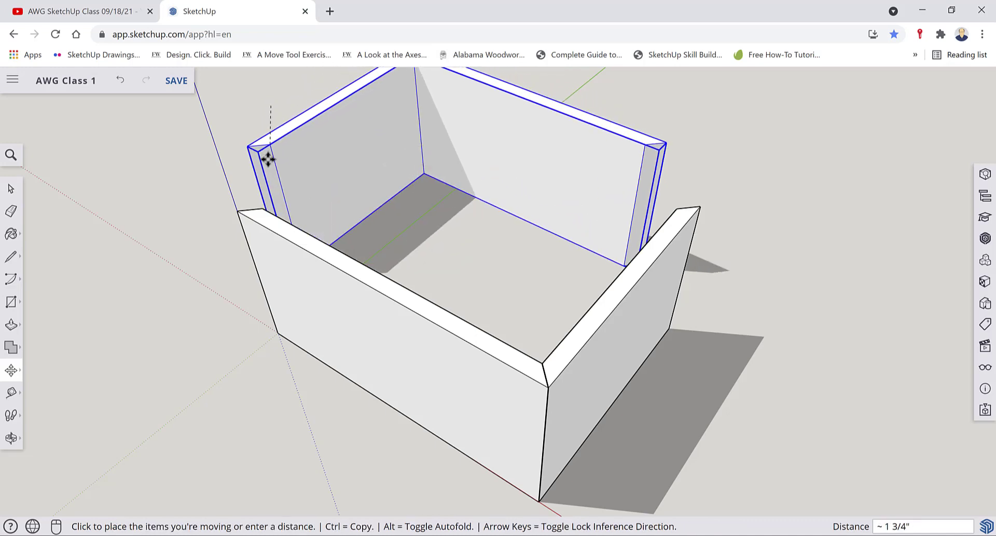
click(260, 210)
key(space)
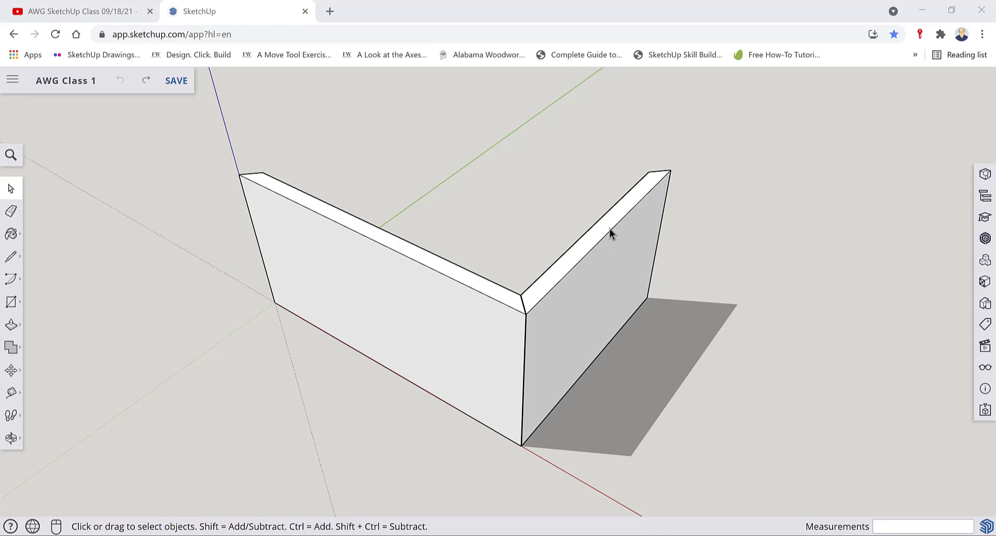
Select both original panels for rotation, try the green and red rotation planes, and lock the plane to the blue axis
click(421, 273)
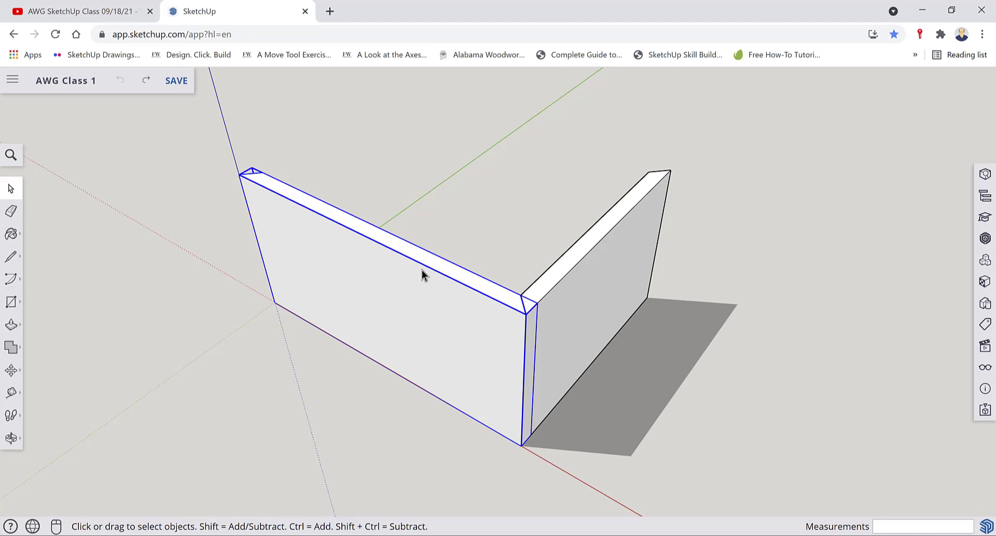
shift+click(575, 251)
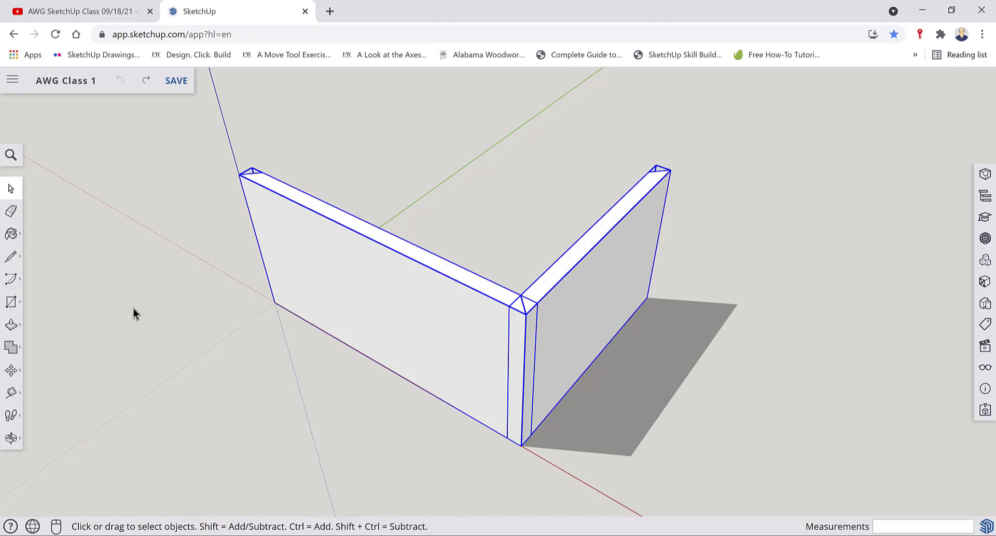
key(q)
scroll(263, 292, down, 3)
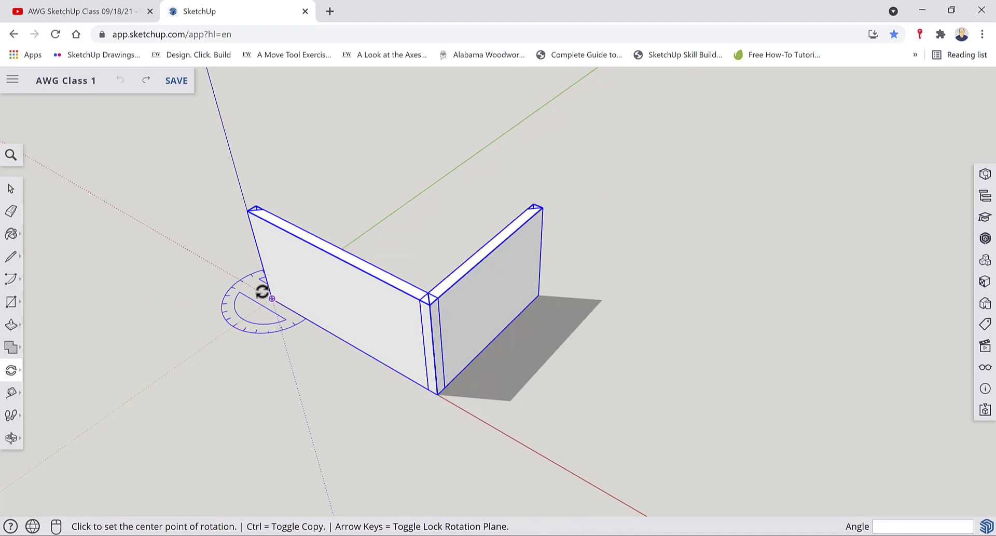
middle_drag(350, 291, 361, 258)
scroll(425, 311, up, 5)
scroll(426, 312, down, 6)
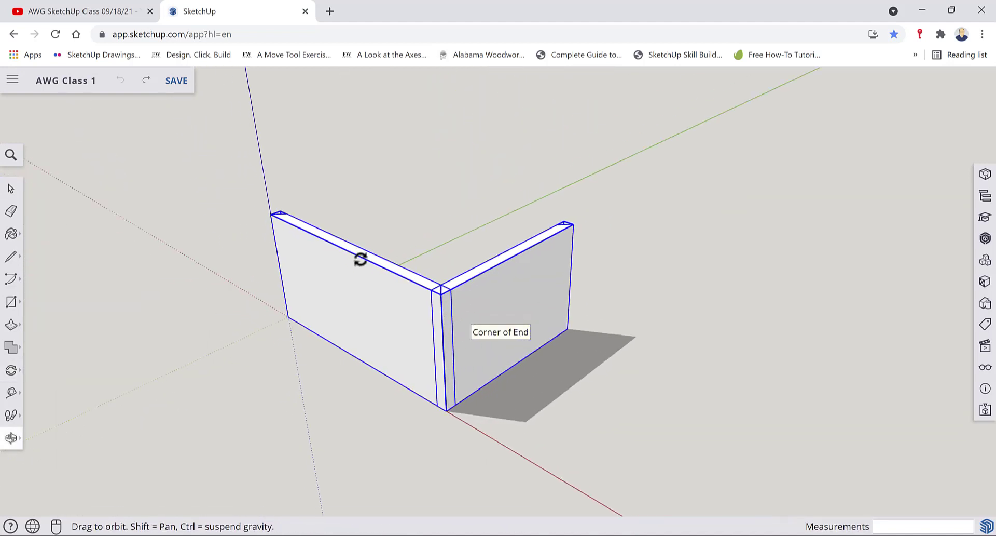
scroll(433, 301, up, 5)
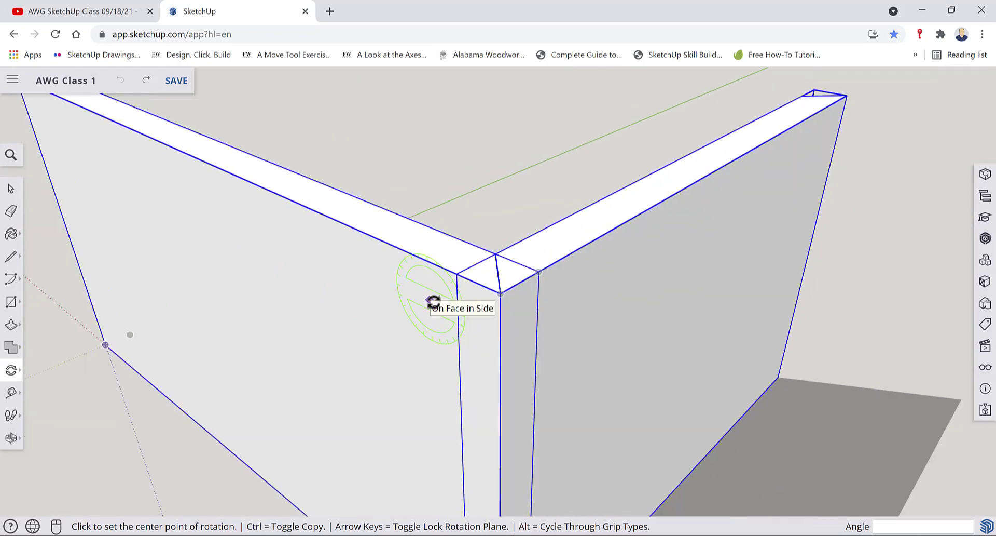
scroll(433, 302, down, 5)
middle_drag(465, 285, 493, 333)
middle_drag(574, 356, 518, 307)
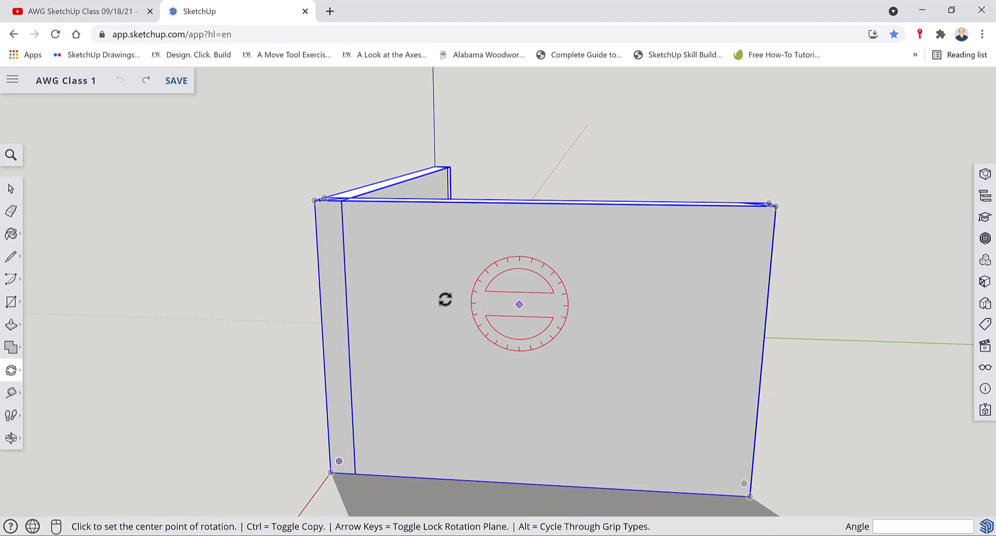
middle_drag(372, 296, 743, 436)
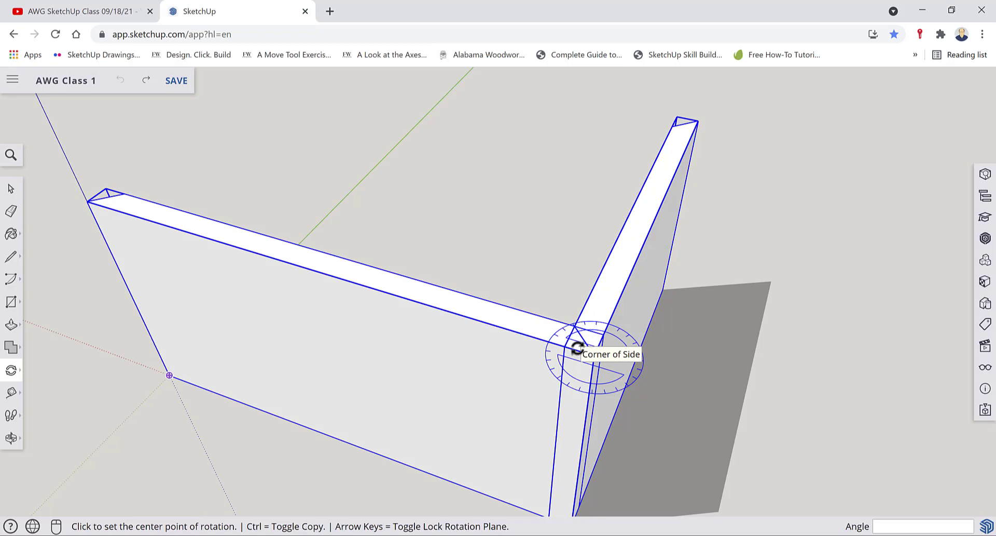
key(Left)
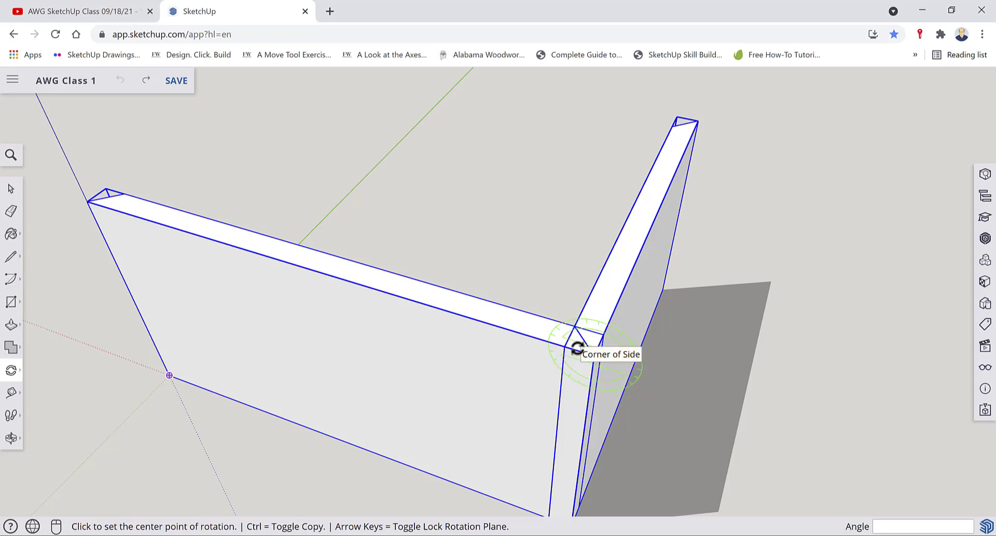
key(Right)
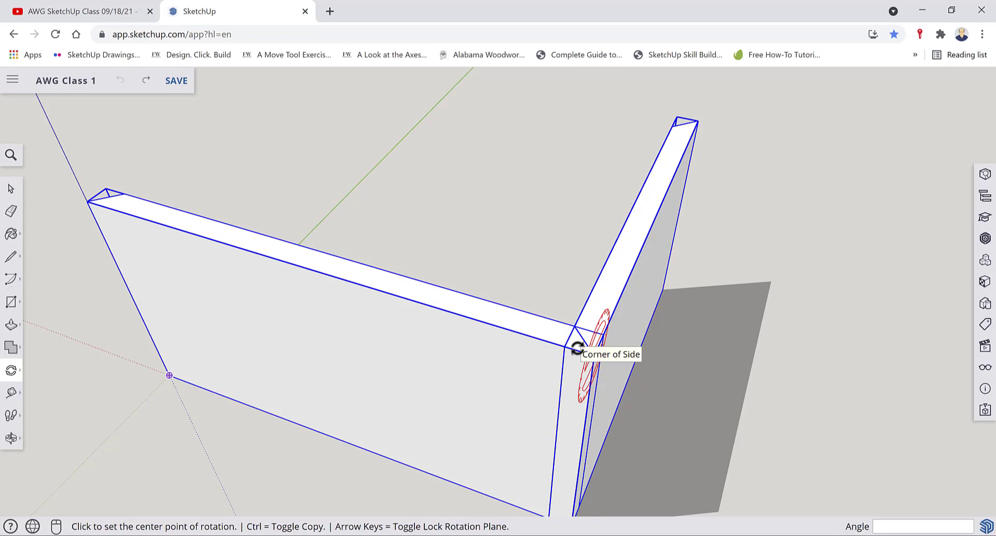
key(Up)
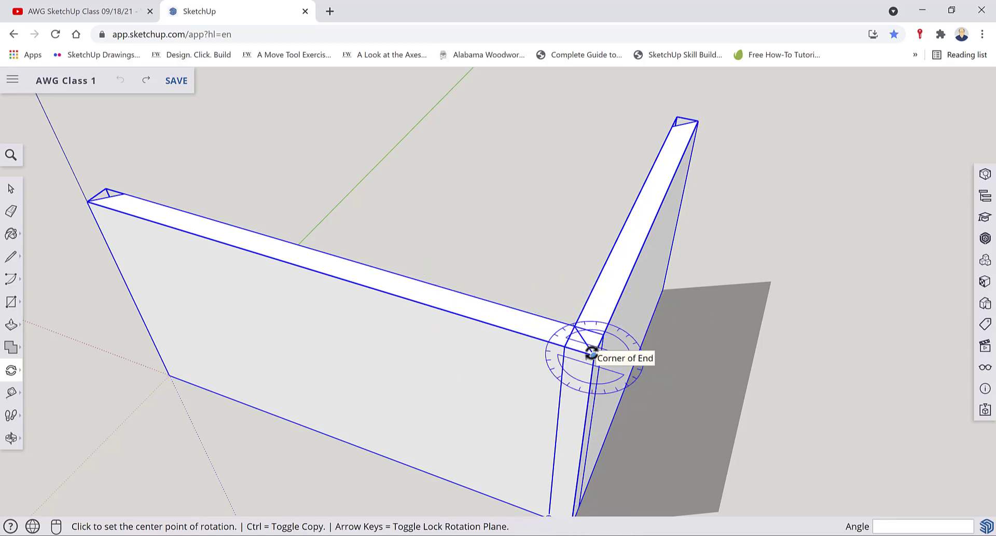
Rotate a copy of both panels 180 degrees about the outer top corner where they meet, measuring from the long panel's edge
scroll(592, 353, down, 3)
middle_drag(590, 347, 548, 371)
scroll(550, 368, up, 4)
scroll(566, 366, down, 2)
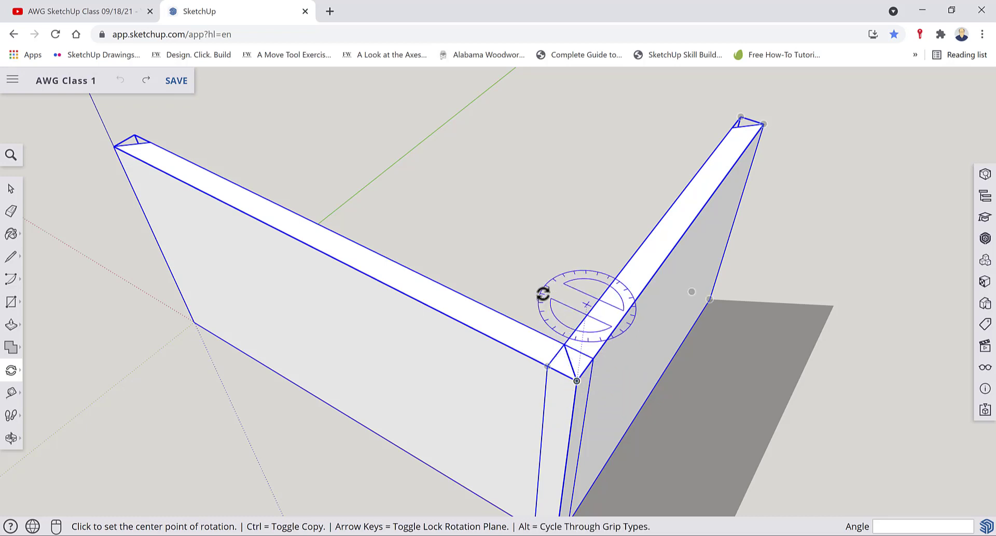
scroll(548, 330, down, 2)
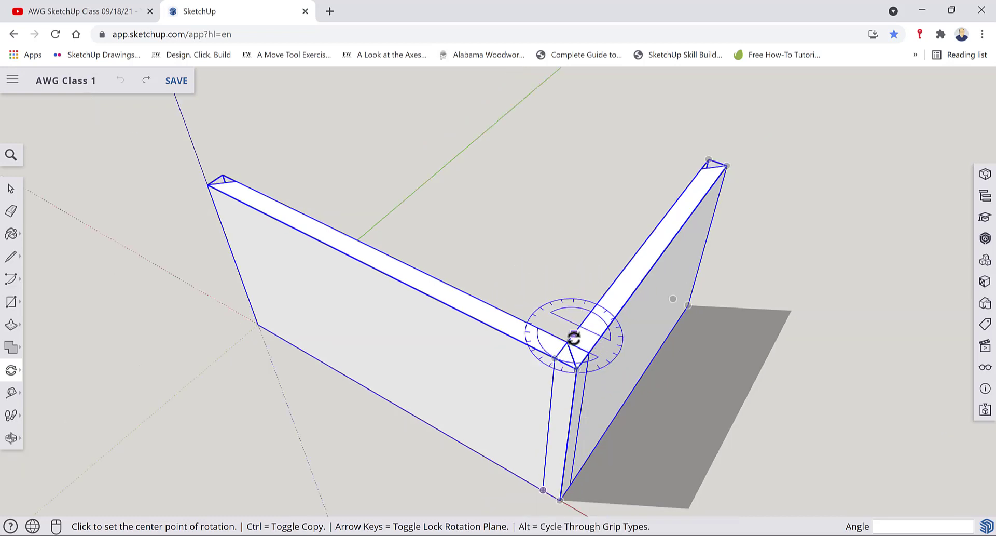
click(576, 366)
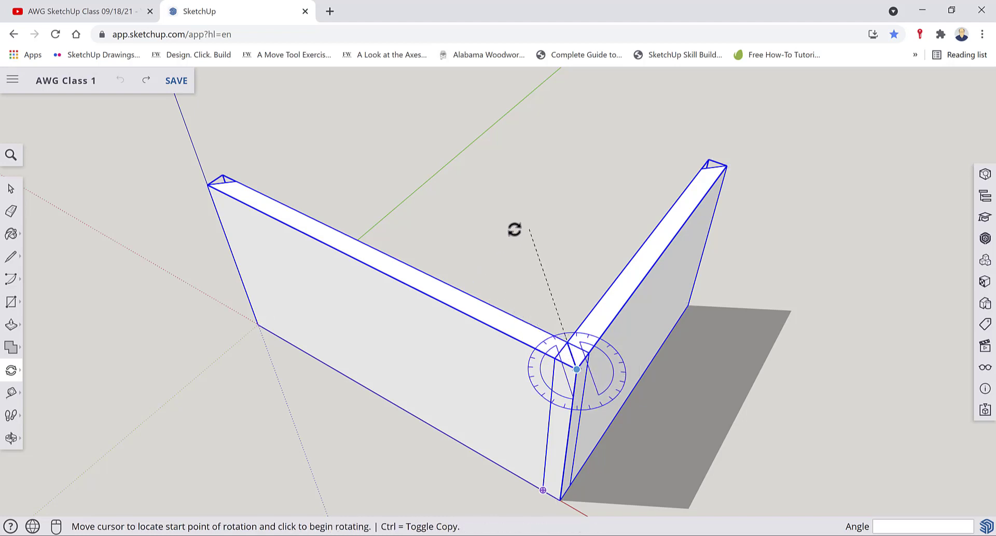
click(395, 278)
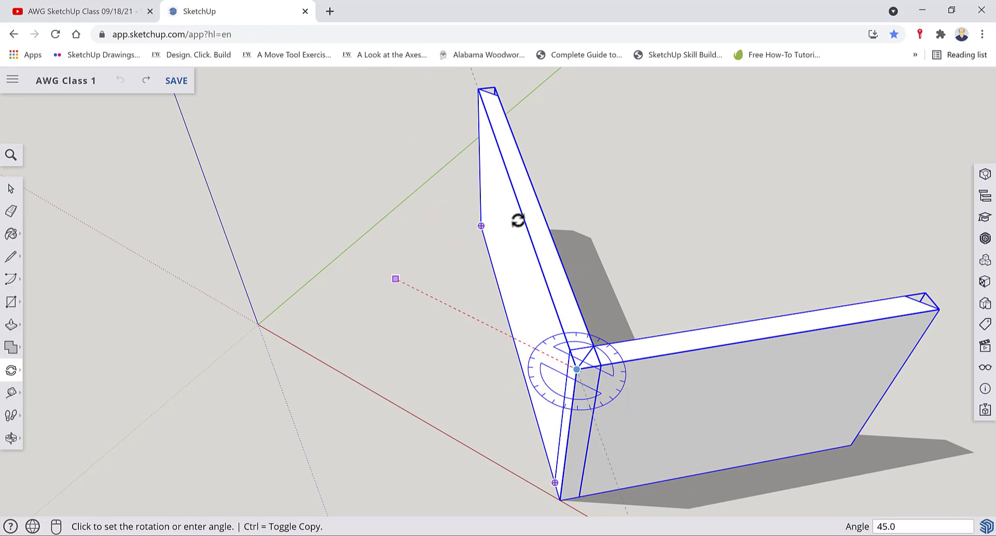
key(ctrl)
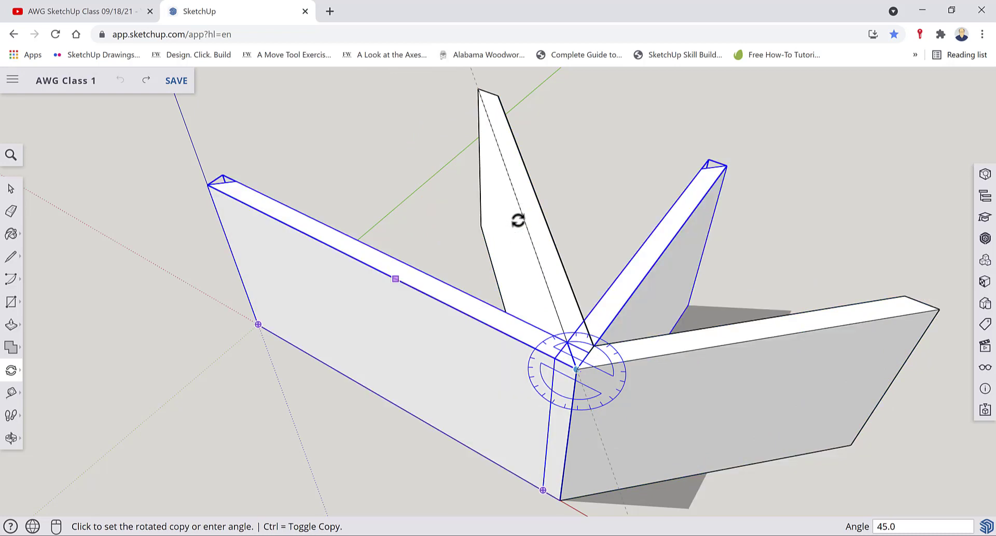
scroll(519, 221, down, 4)
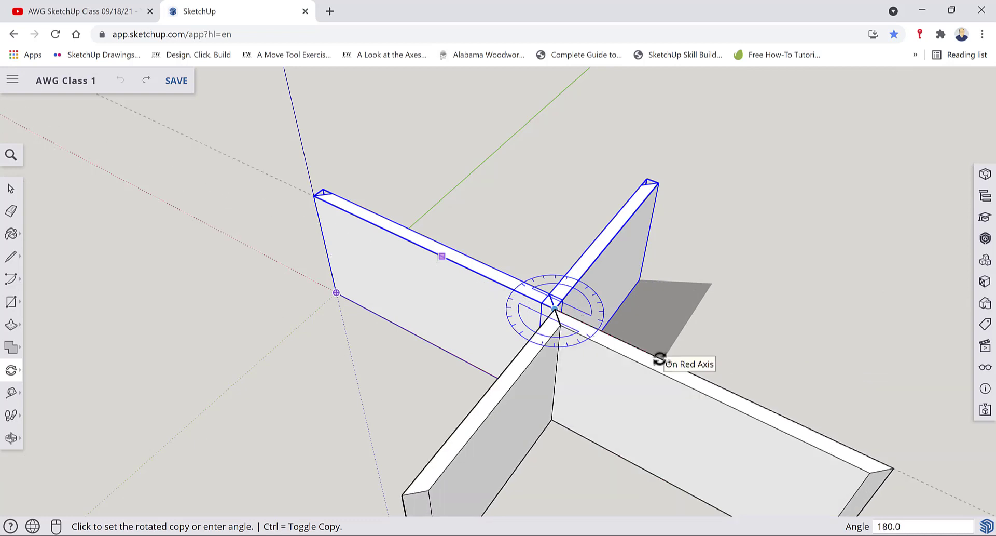
click(660, 358)
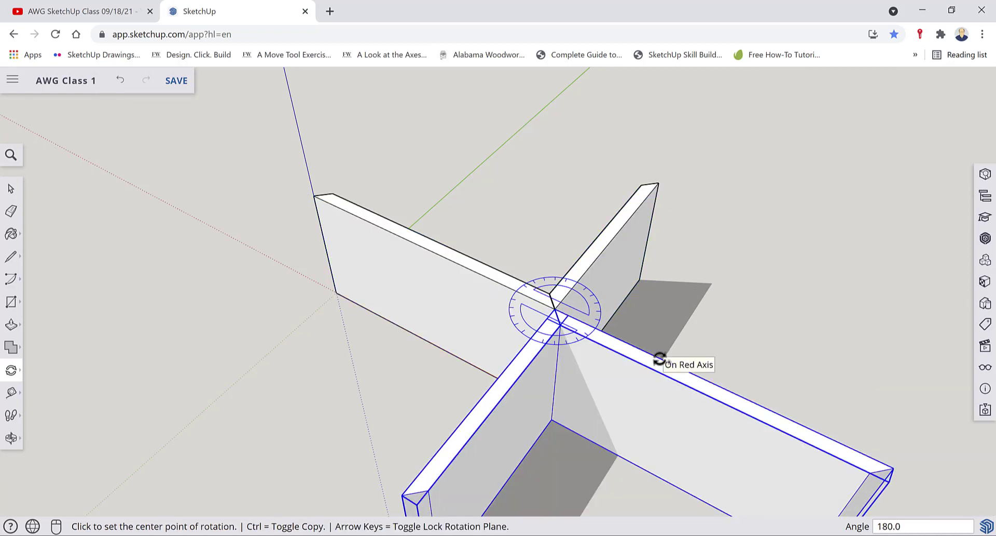
key(space)
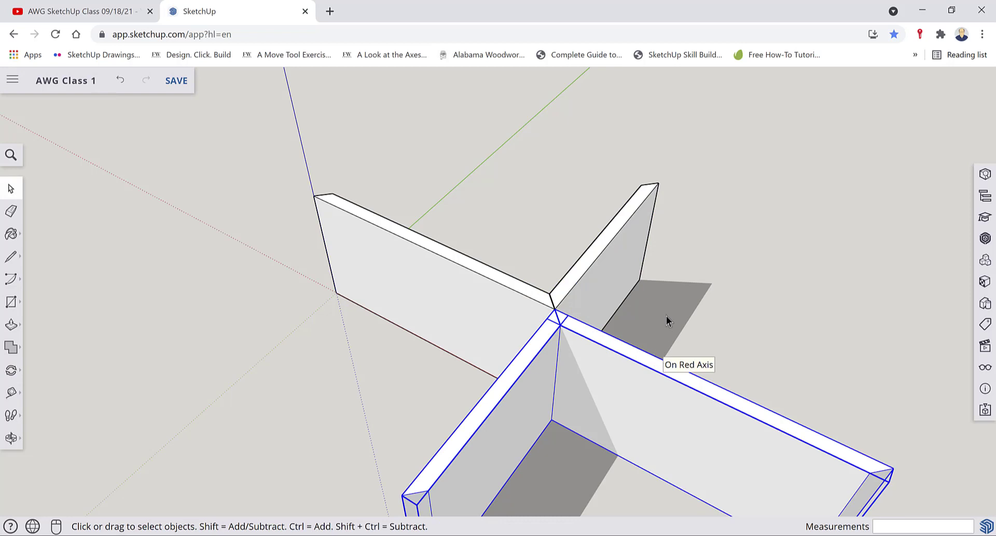
click(667, 316)
Select both rotated panel copies, the short one and the long one, for moving as a pair
scroll(575, 278, down, 2)
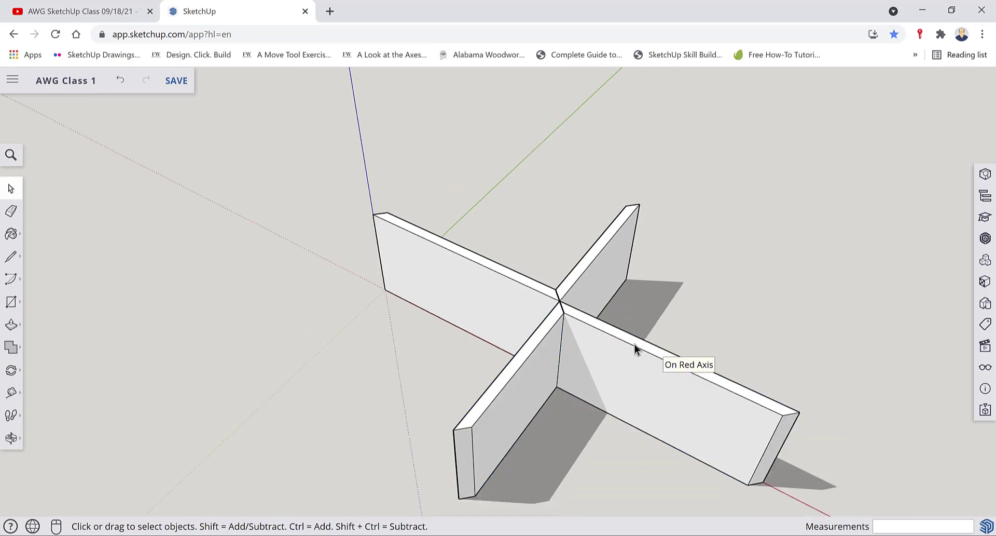
click(560, 341)
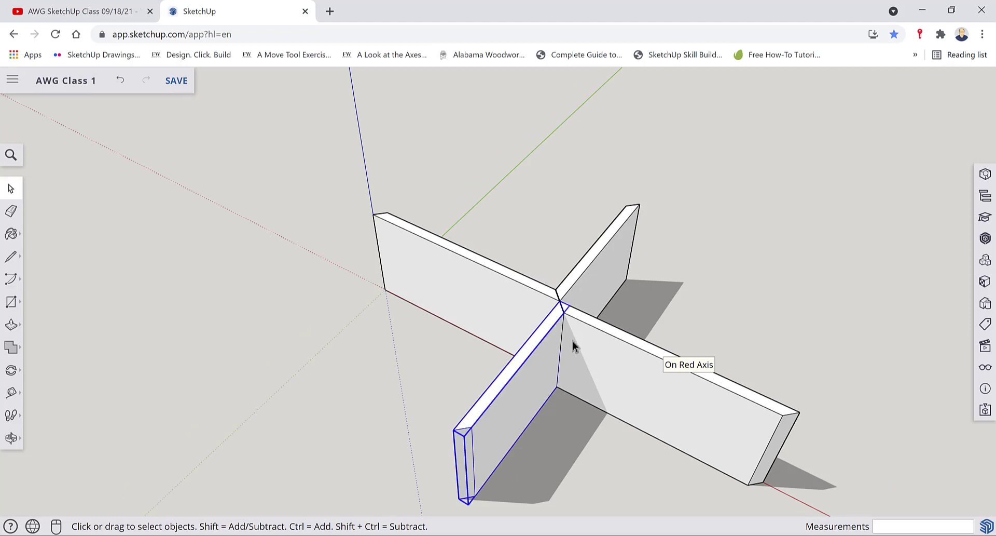
shift+click(589, 337)
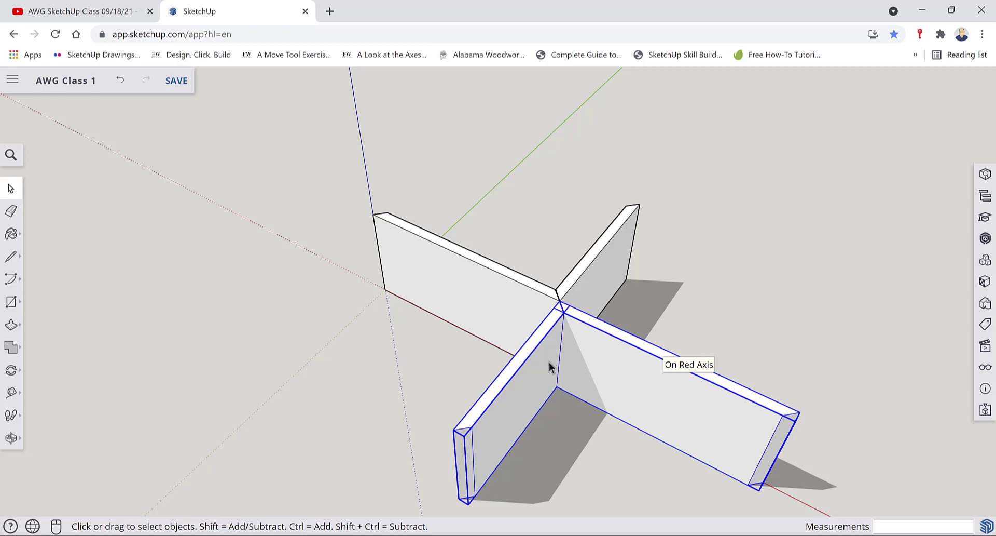
click(525, 360)
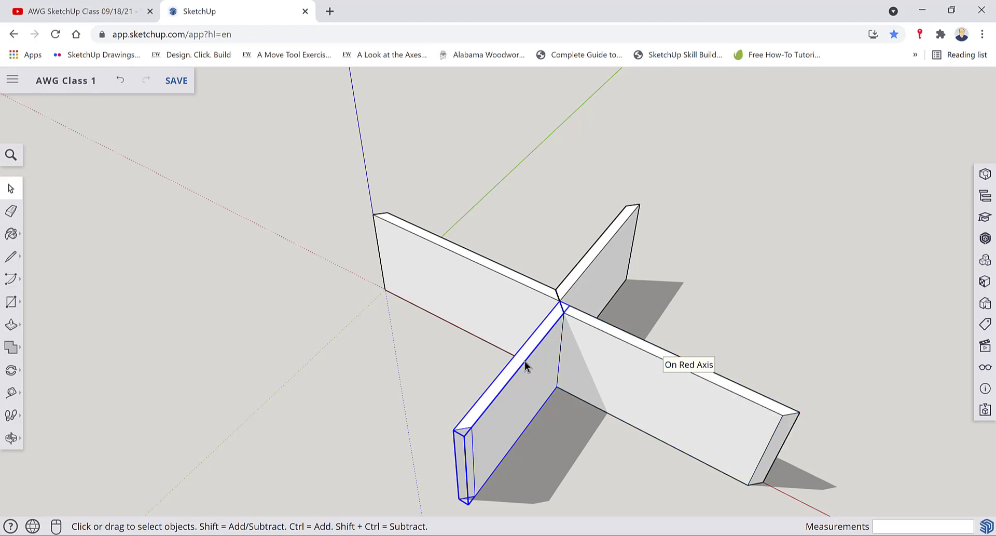
ctrl+click(615, 351)
shift+middle_drag(643, 385, 578, 363)
key(m)
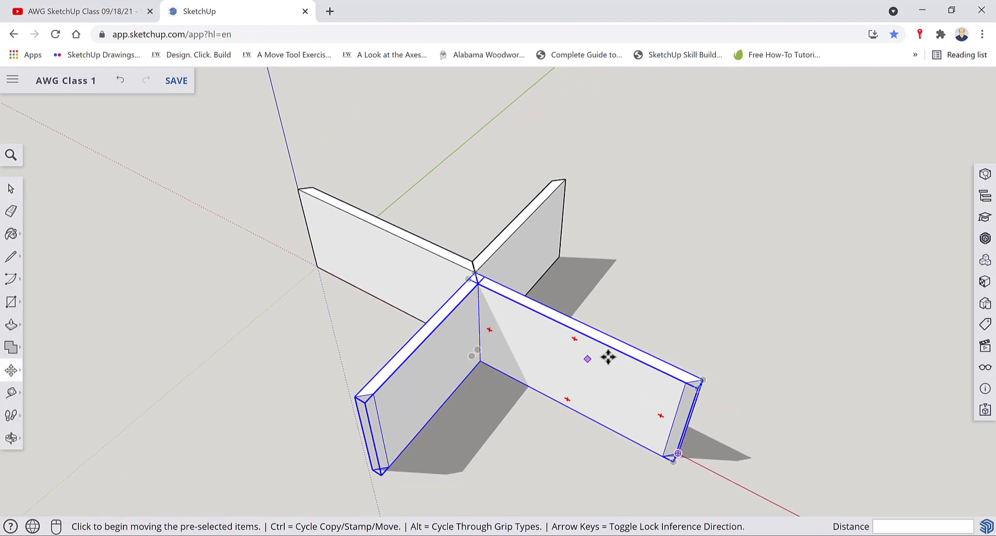
Try moving the rotated pair by the long copy's outer top corner to the original short panel's far top corner, and undo the move
click(703, 375)
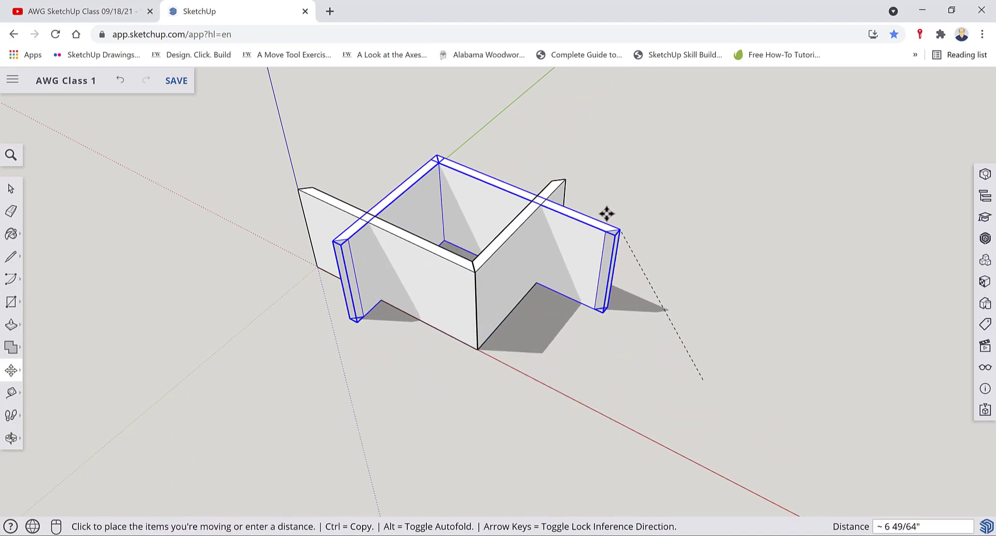
click(564, 178)
click(120, 79)
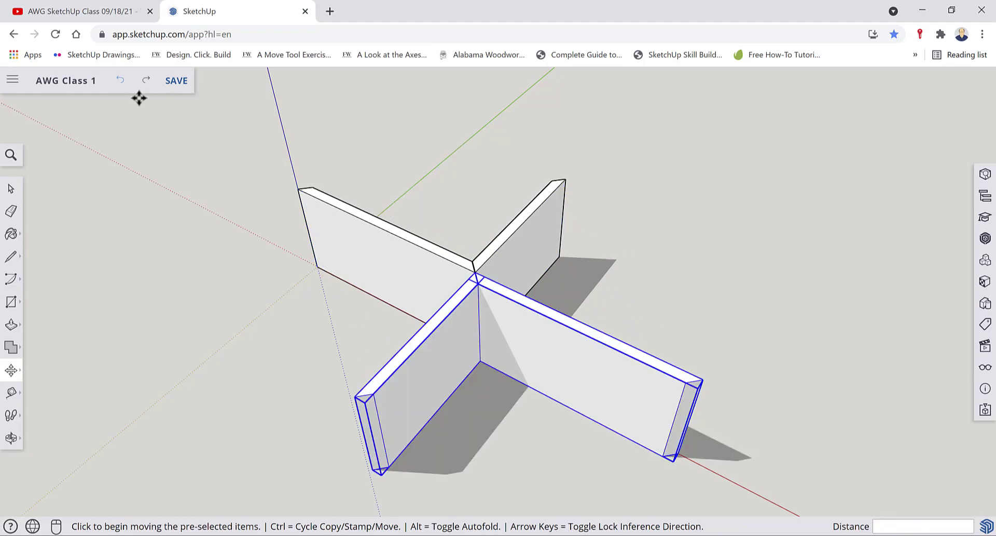
Move the rotated pair by the long copy's outer top end corner onto the original short panel's outer far top corner, and clear the selection
click(699, 370)
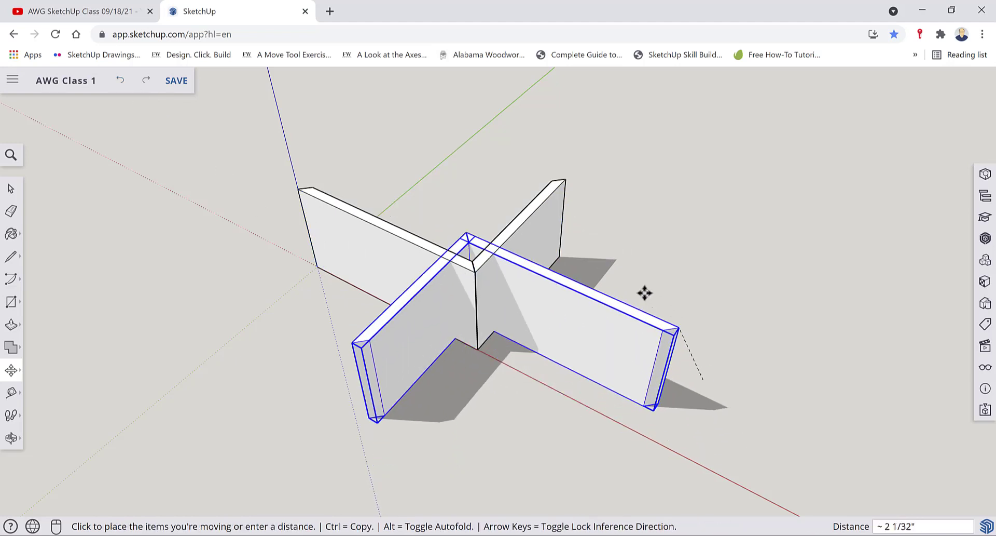
click(563, 179)
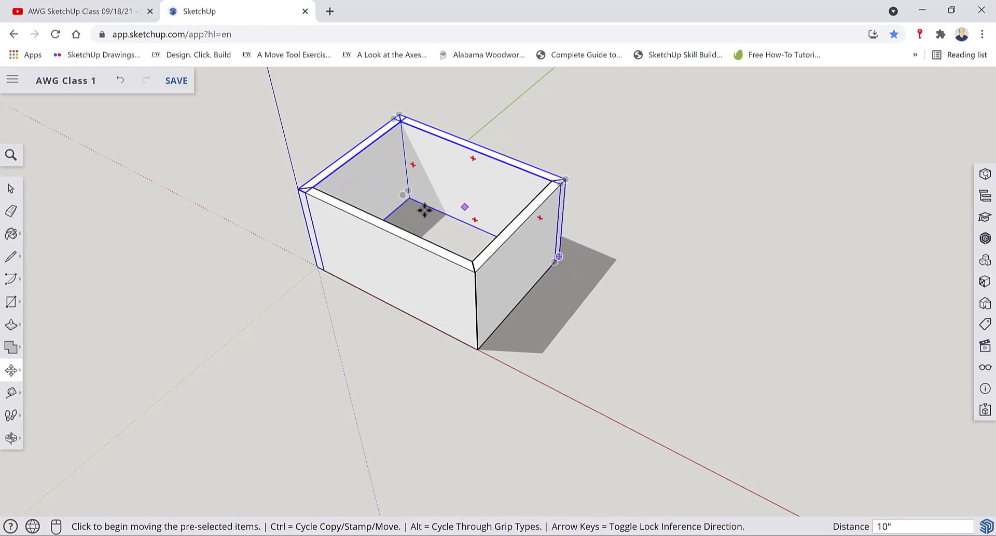
middle_drag(422, 210, 445, 272)
scroll(452, 305, up, 2)
key(space)
click(699, 429)
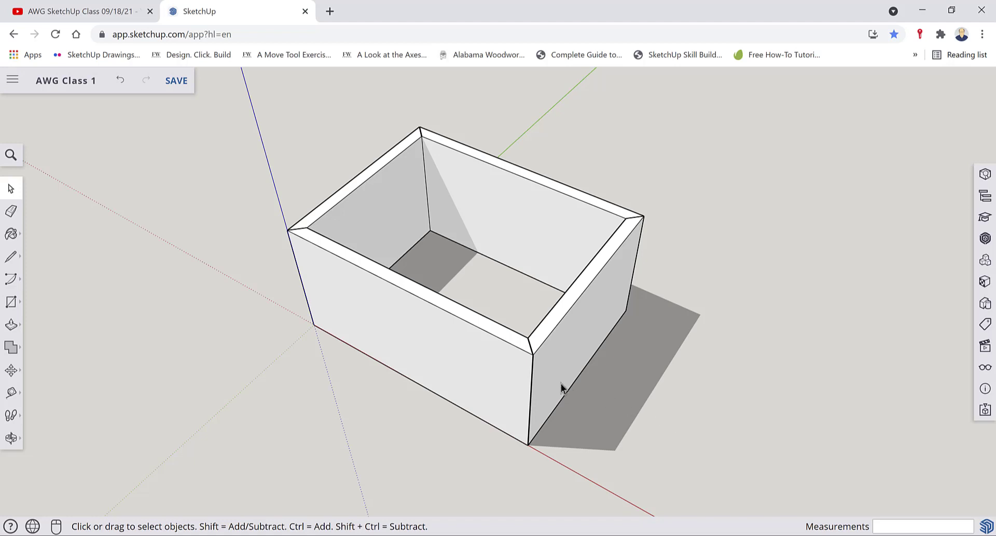
middle_drag(509, 388, 491, 363)
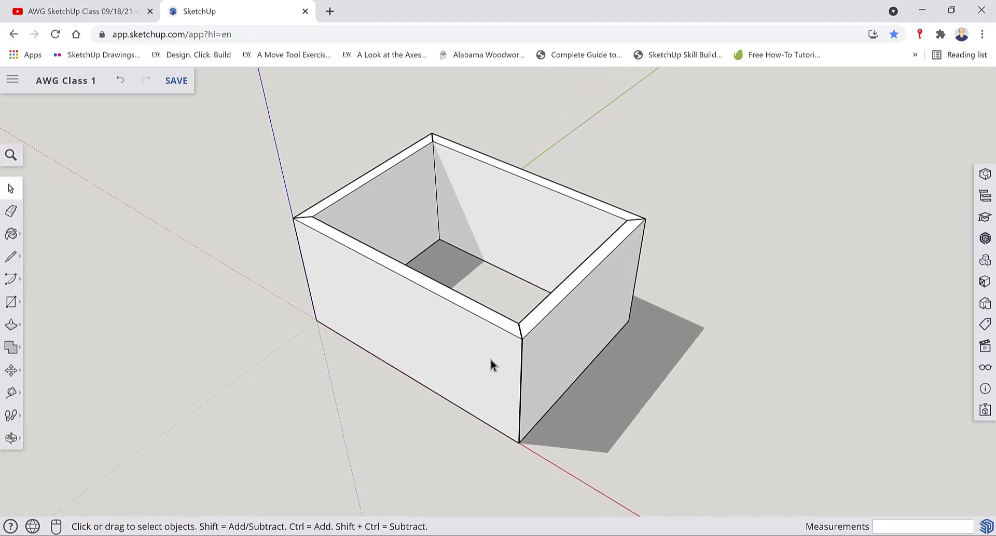
click(491, 360)
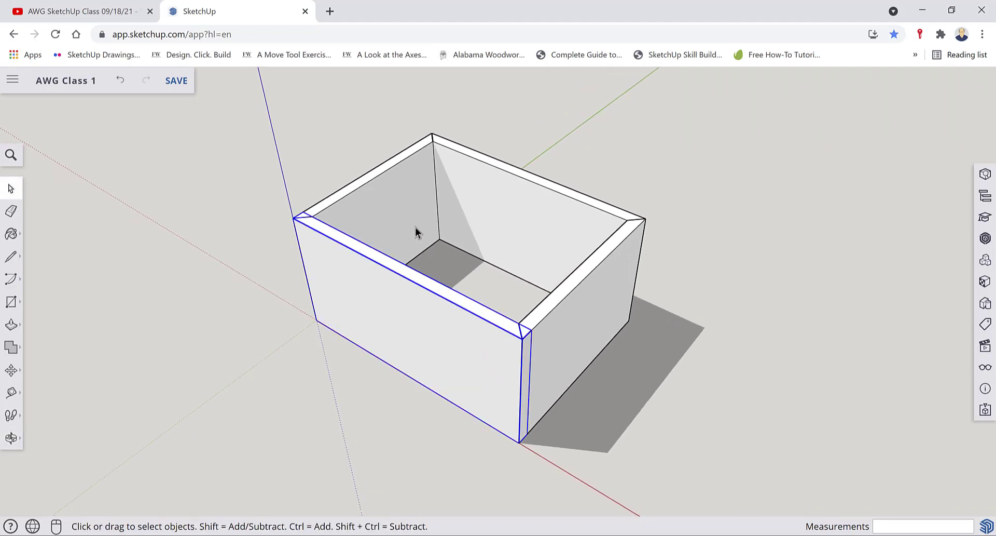
click(805, 406)
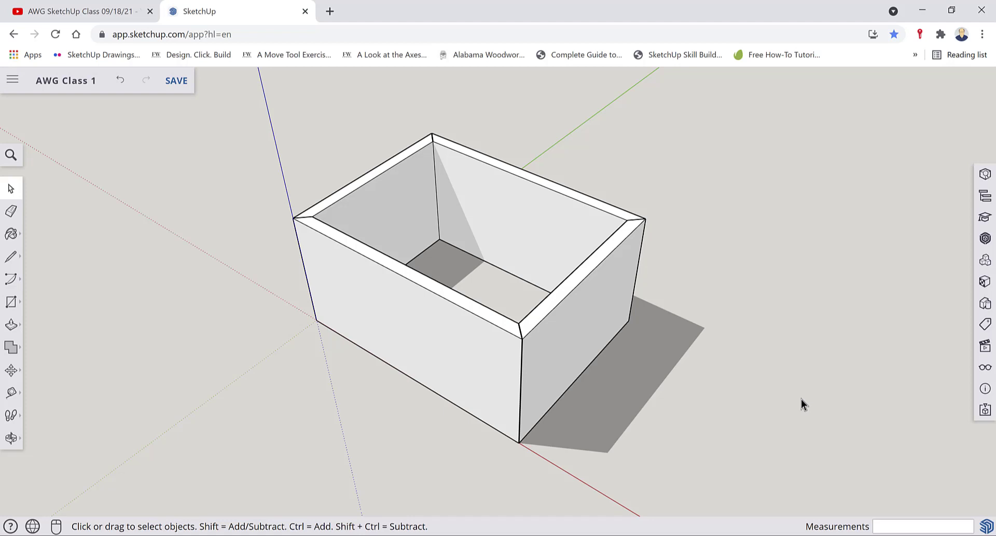
click(496, 366)
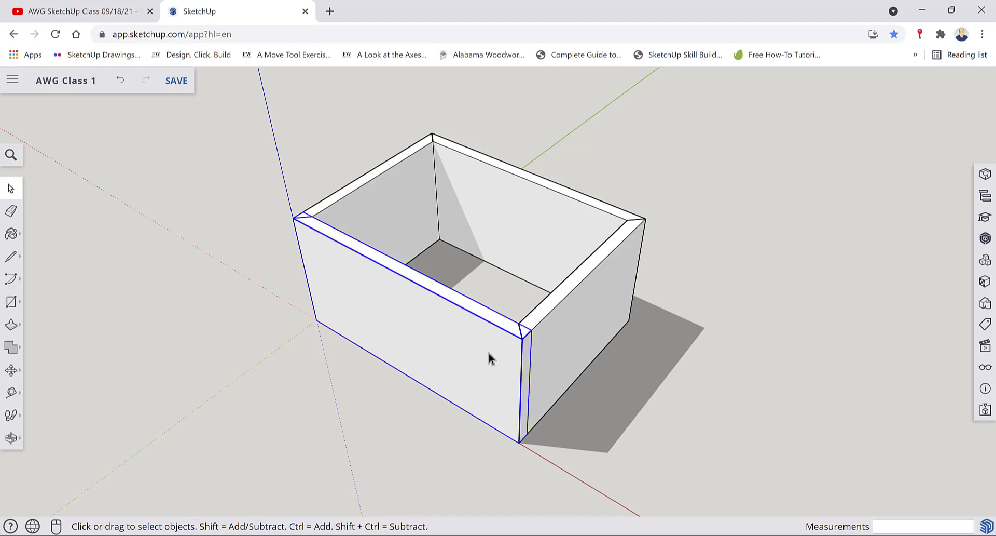
click(763, 464)
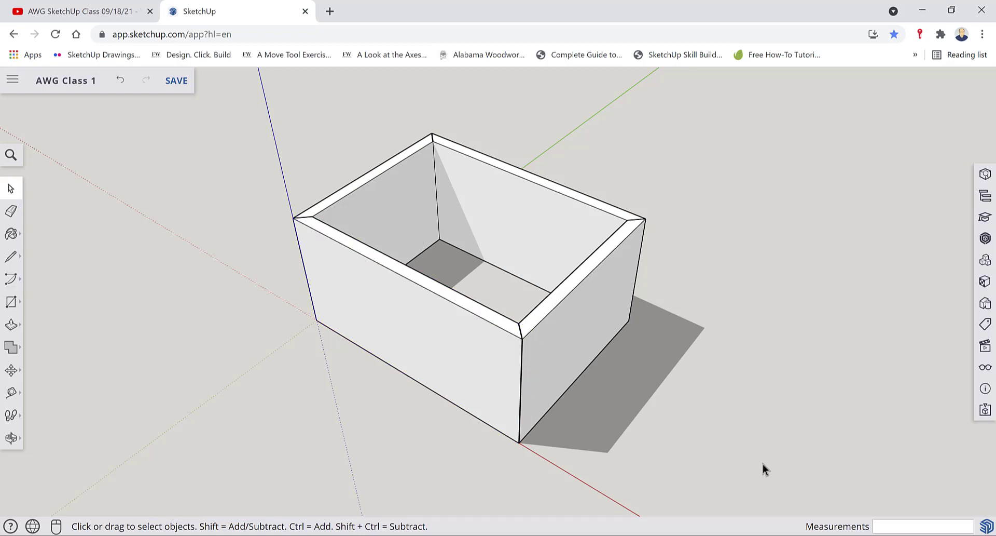
Select all four box panels and move them up 0.25 along the blue axis from the front bottom corner
key(ctrl+a)
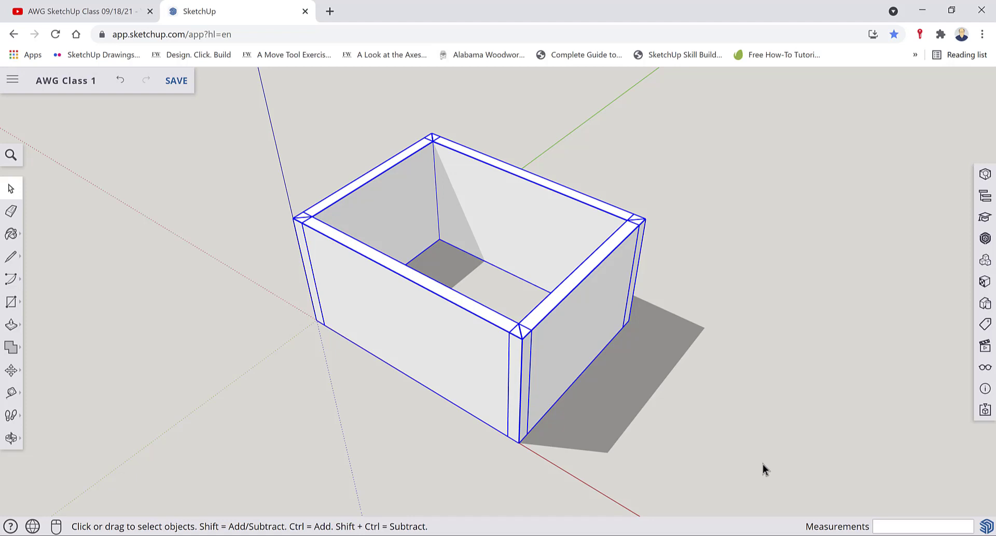
key(m)
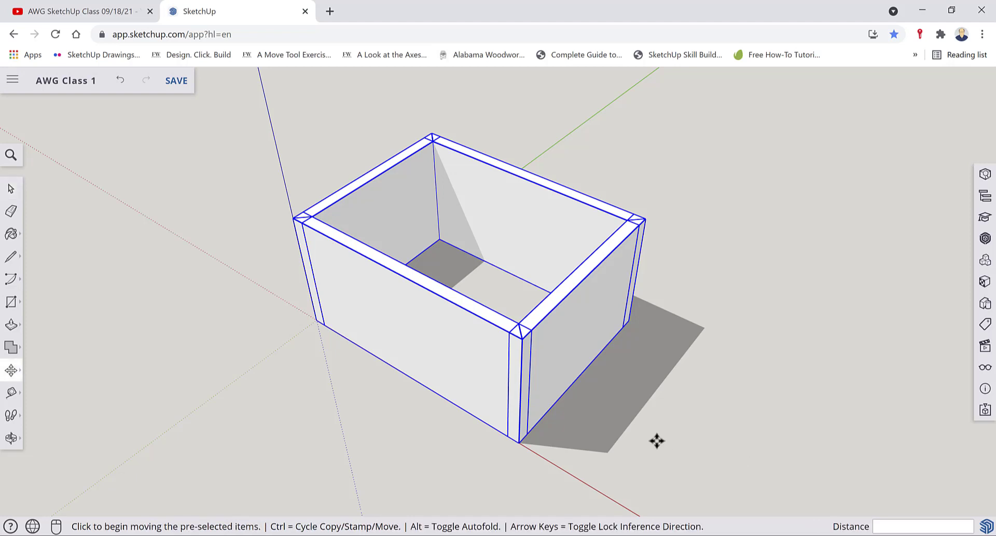
click(519, 444)
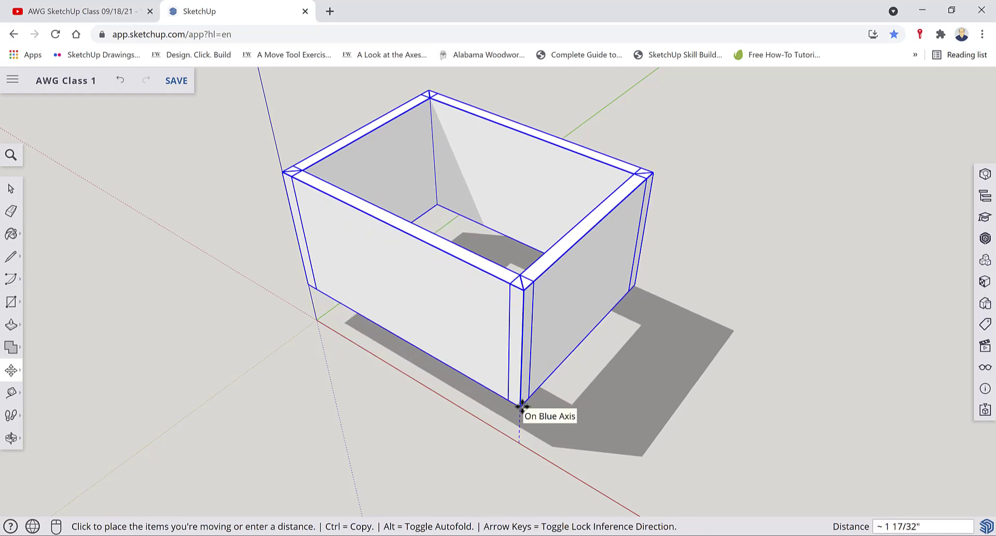
text(.25)
key(Return)
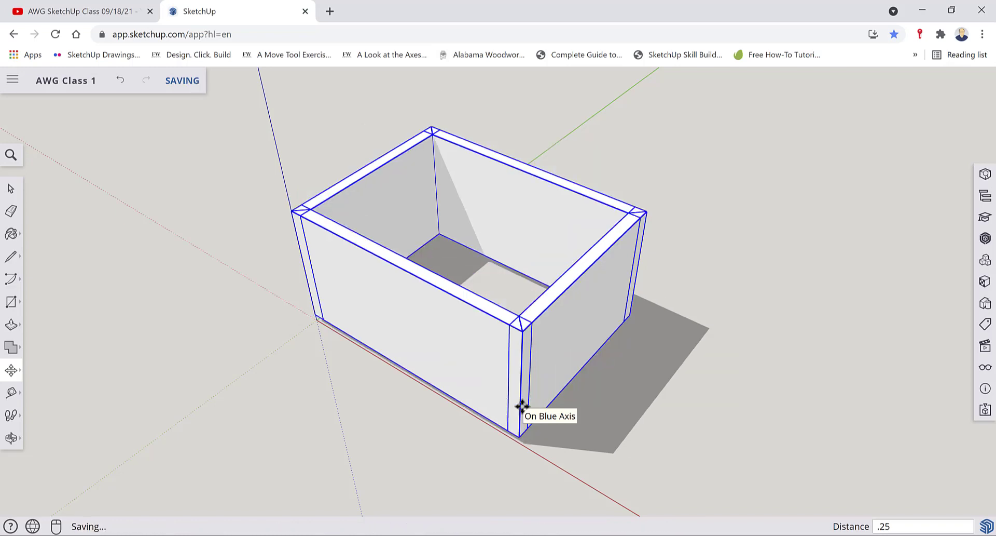
key(space)
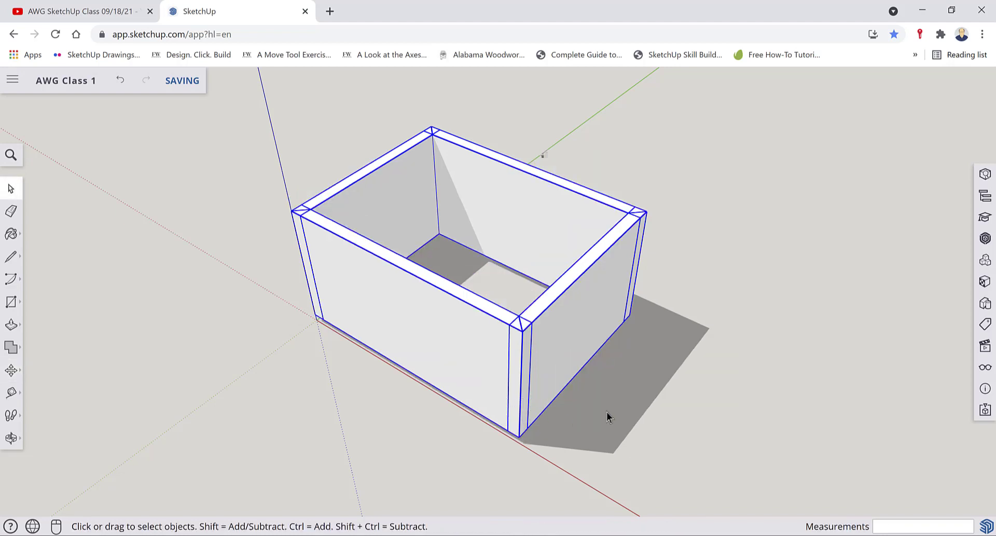